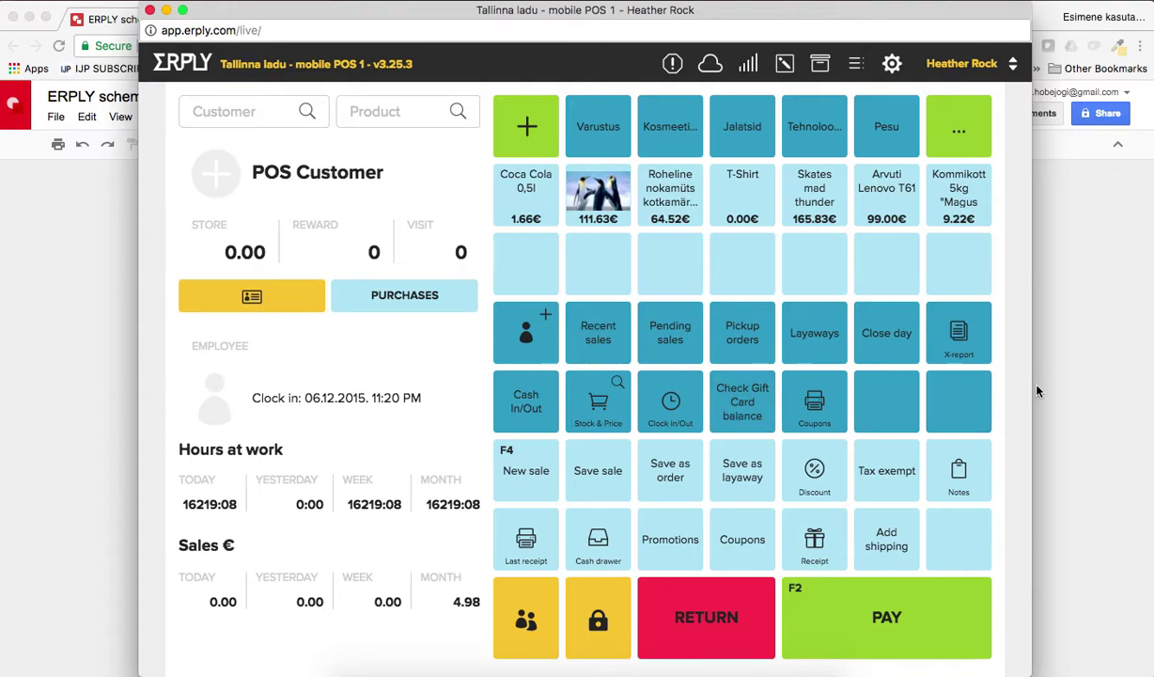
- Narrow the POS window to a mobile width and widen it back to the full layout
drag(1034, 389, 511, 398)
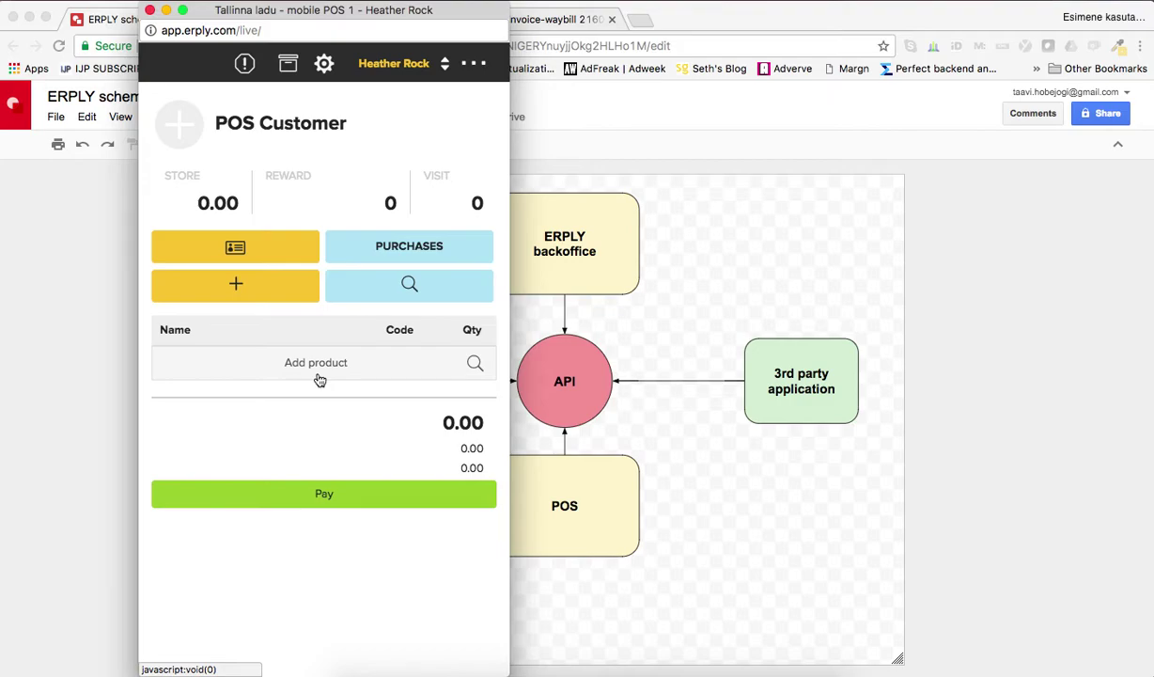
drag(510, 357, 1093, 361)
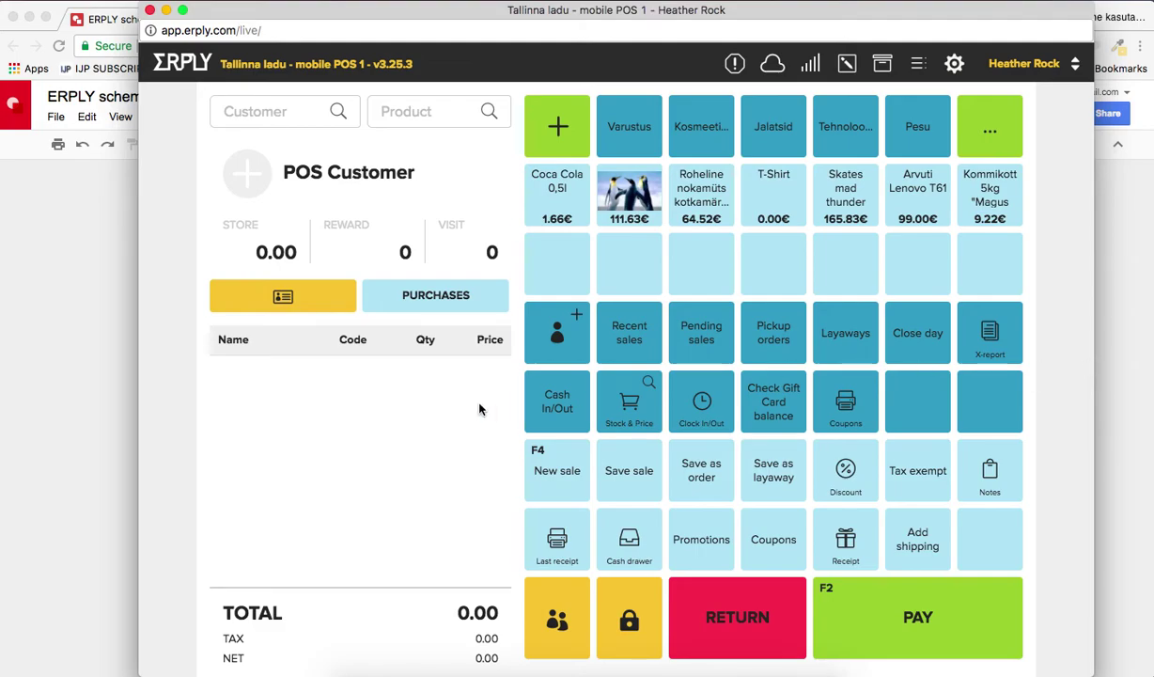
- Sell one Coca Cola 0,5l to the default POS Customer, paid fully in cash, and cancel the receipt printout
click(534, 207)
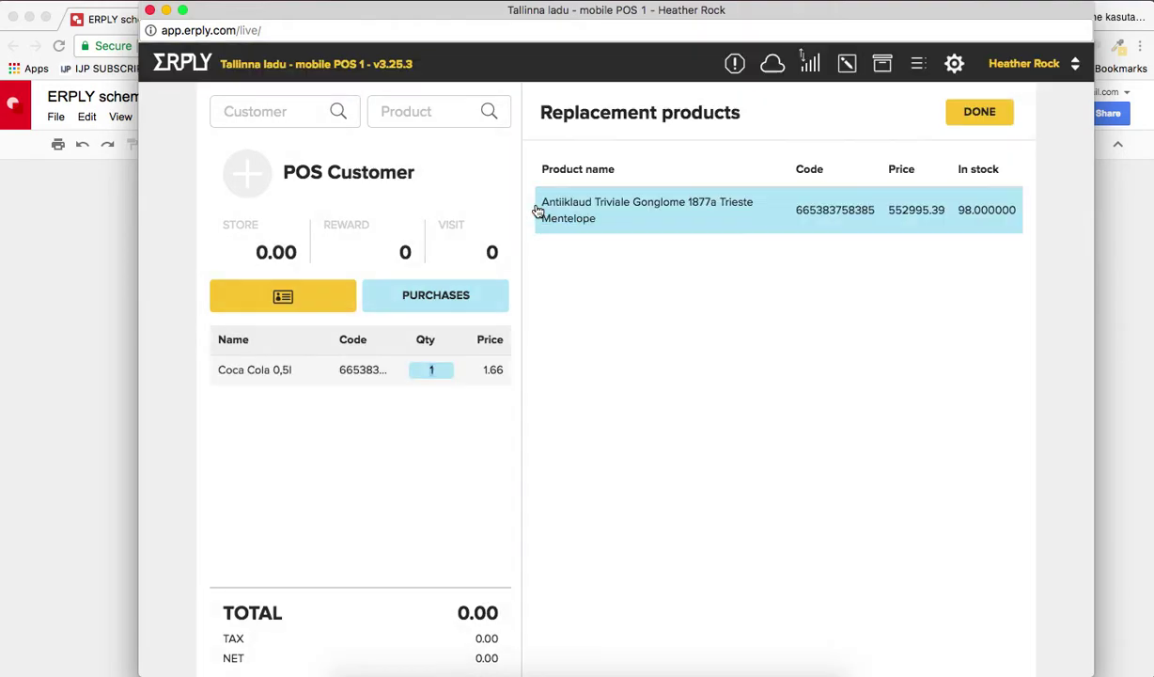
click(971, 113)
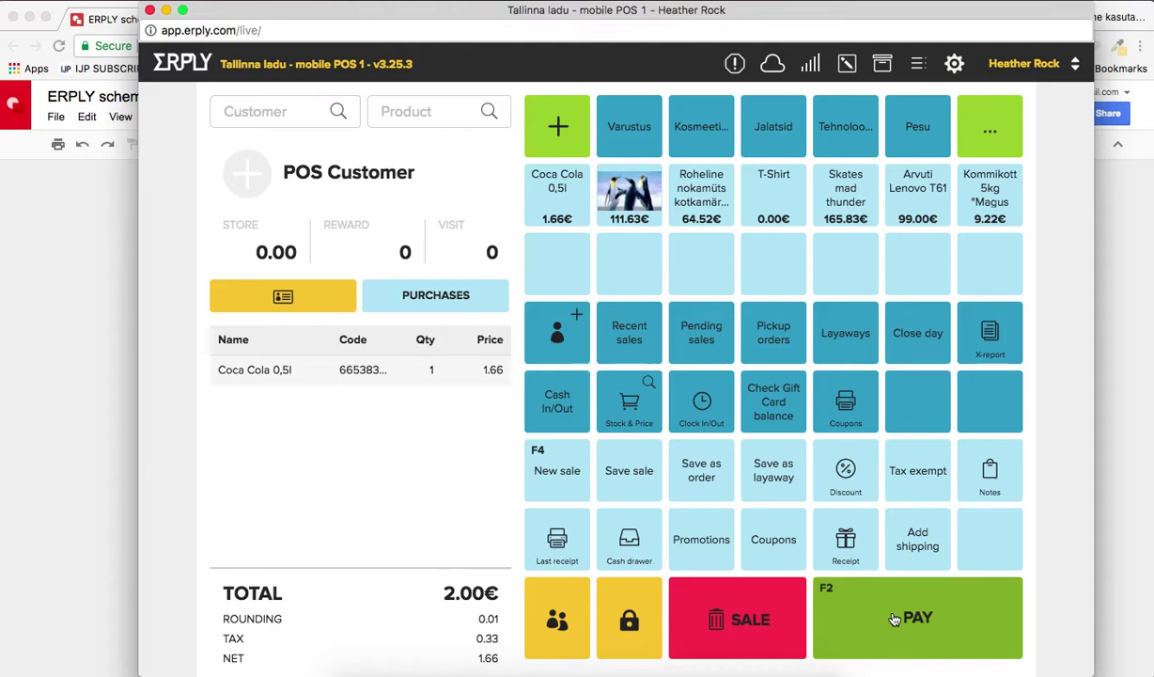
click(897, 617)
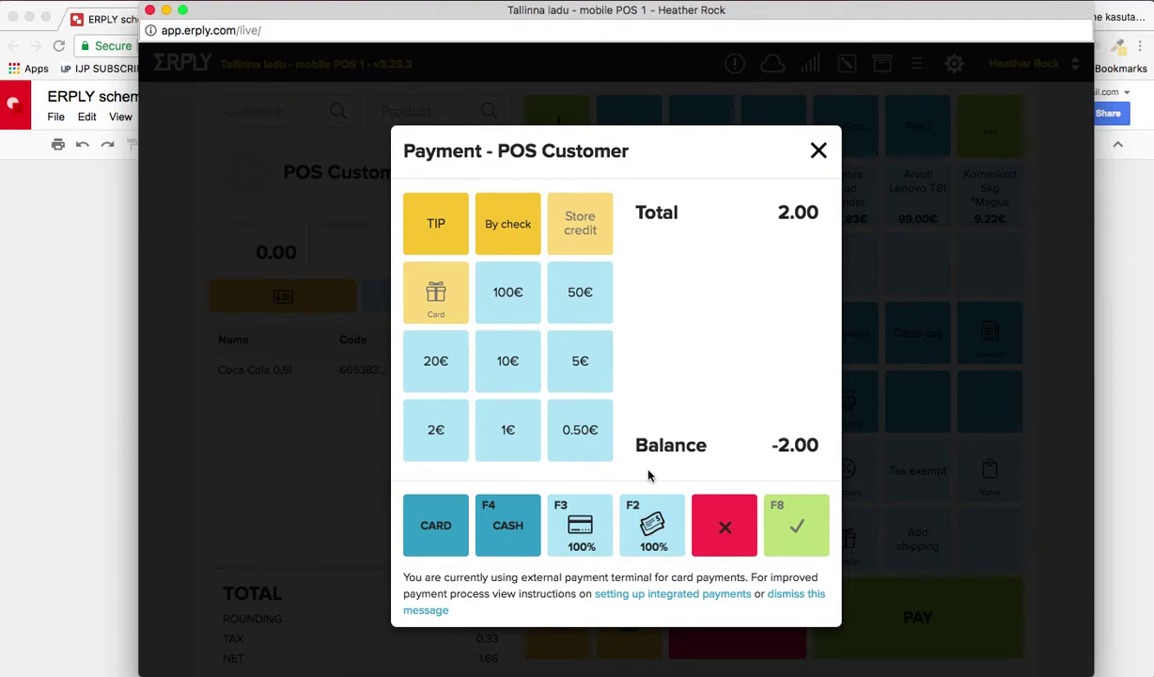
click(653, 525)
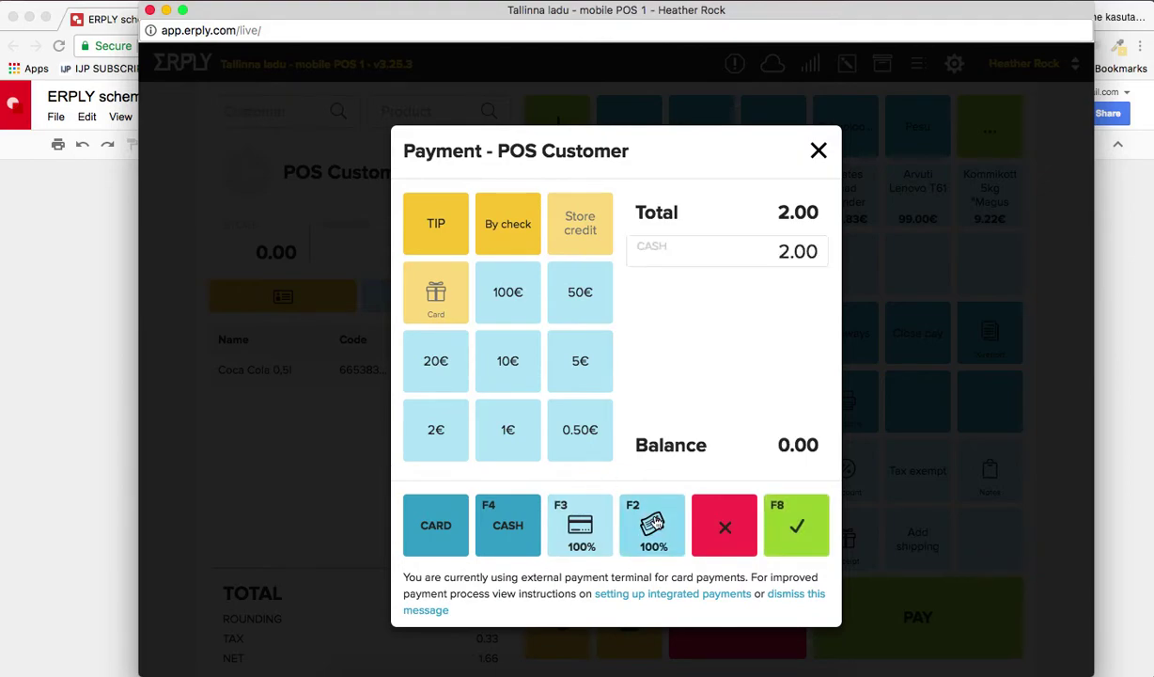
click(784, 527)
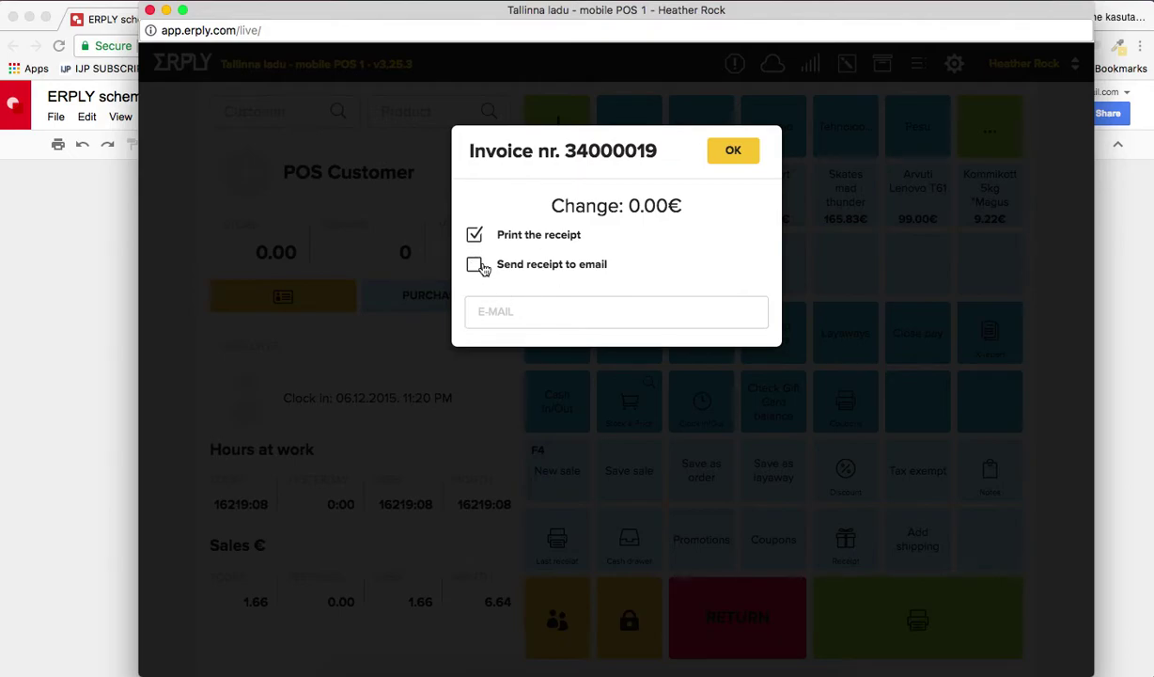
click(734, 150)
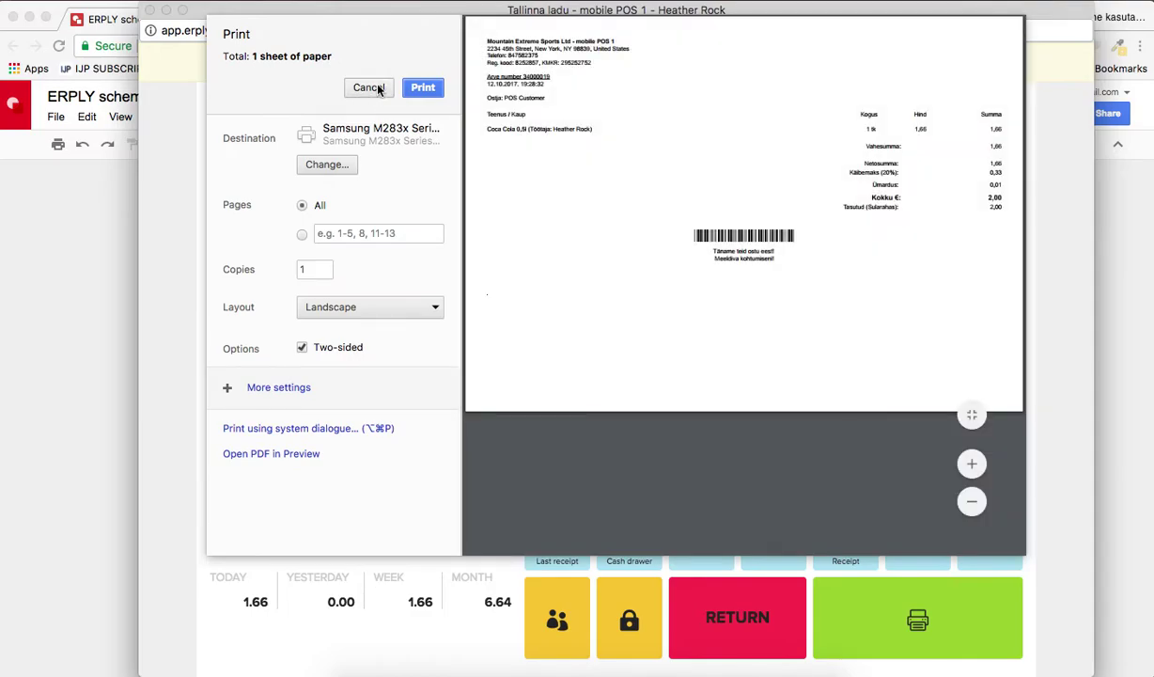
click(368, 87)
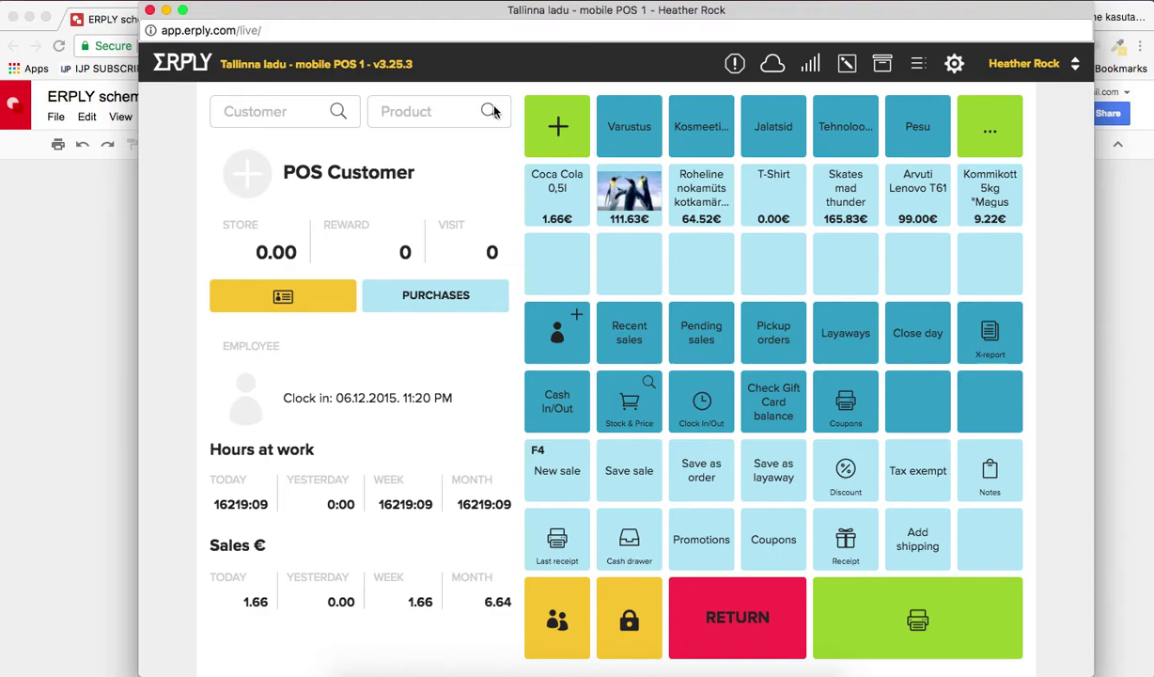
- Browse the list of products in the POS product search and close it without choosing one
click(366, 111)
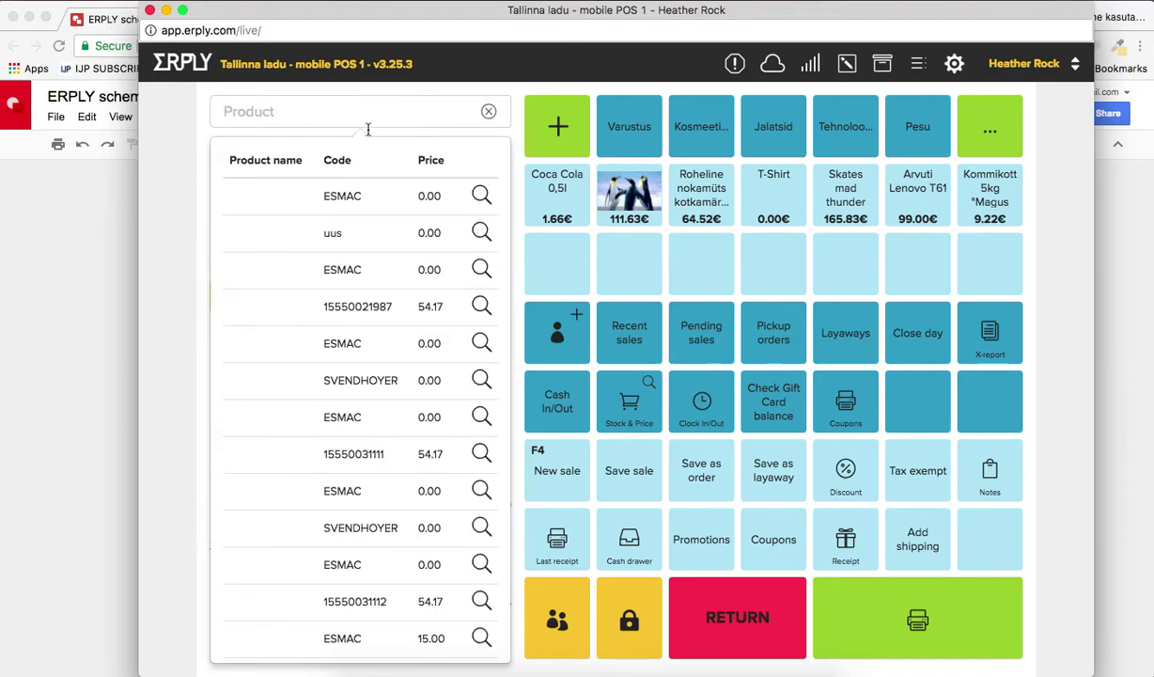
scroll(335, 374, down, 6)
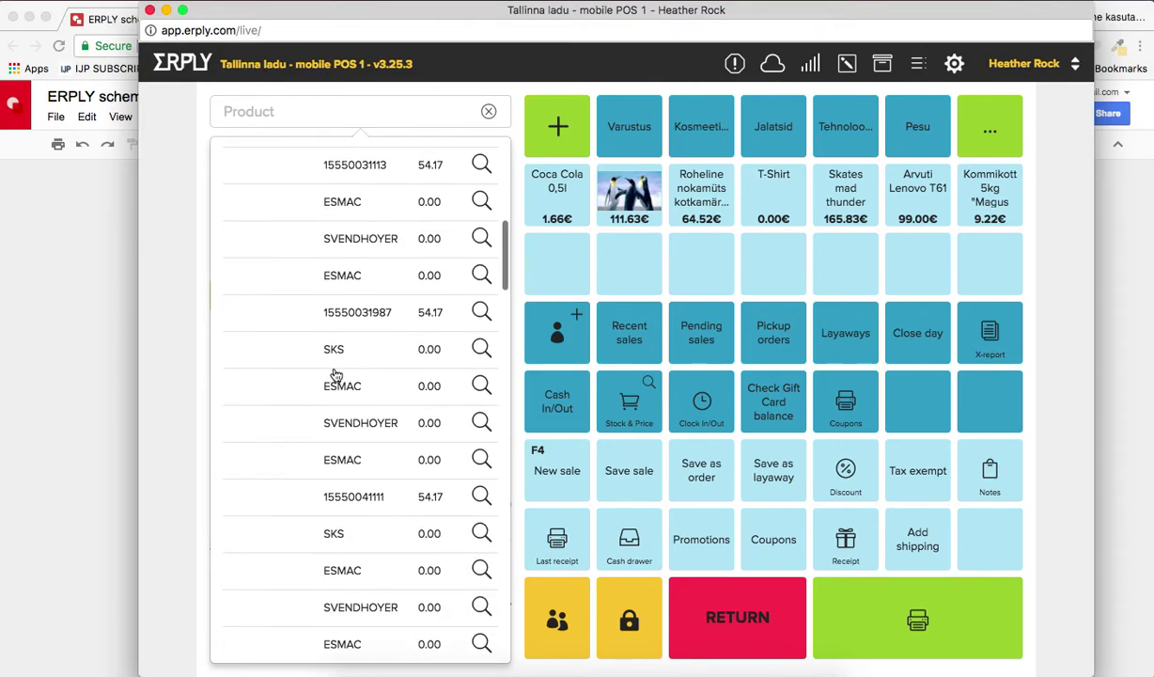
scroll(335, 374, up, 6)
key(Escape)
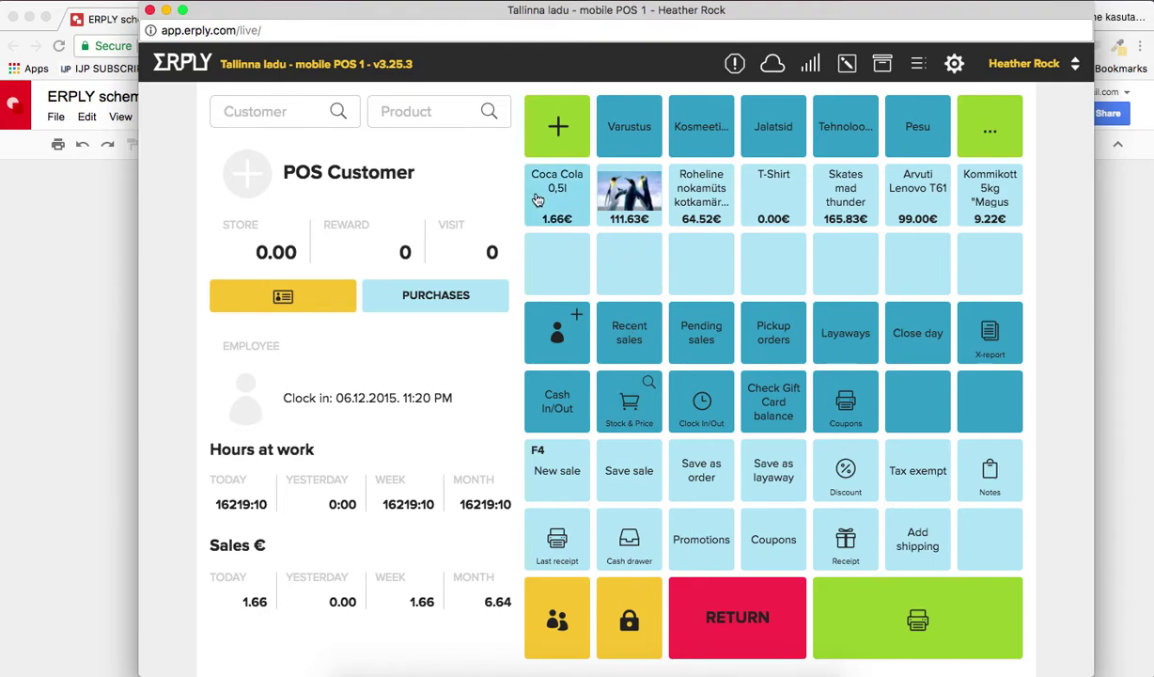
- Sell another Coca Cola 0,5l to the POS Customer, paid fully by card, and cancel the receipt printout
click(562, 213)
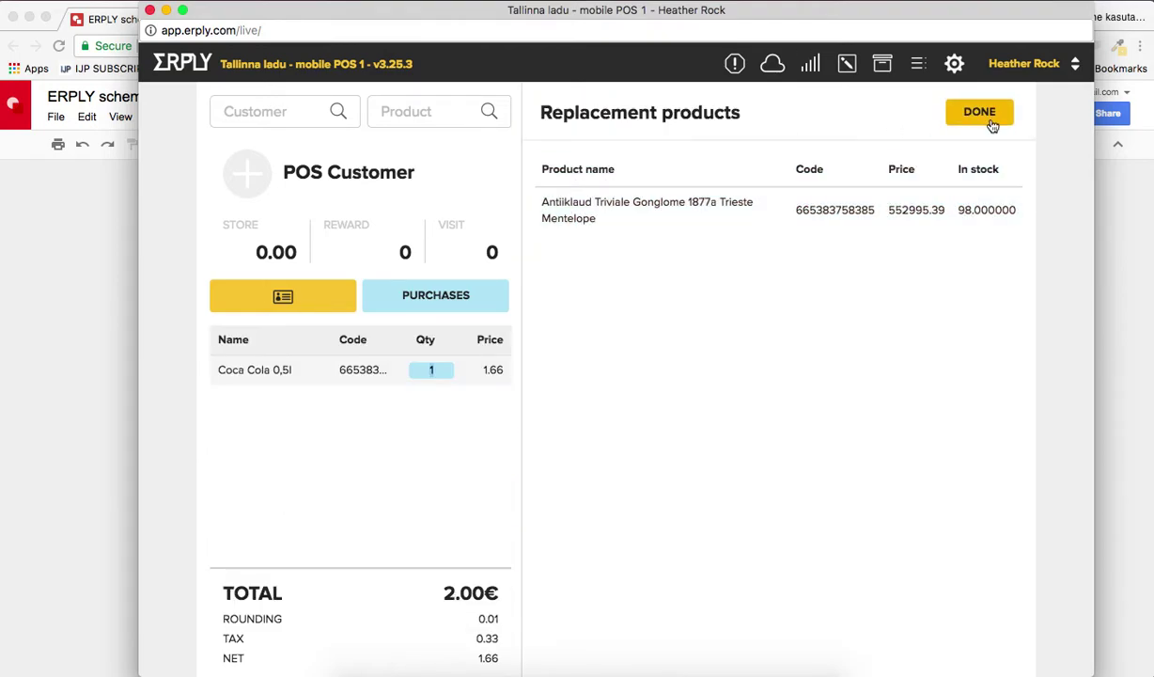
click(987, 115)
click(872, 616)
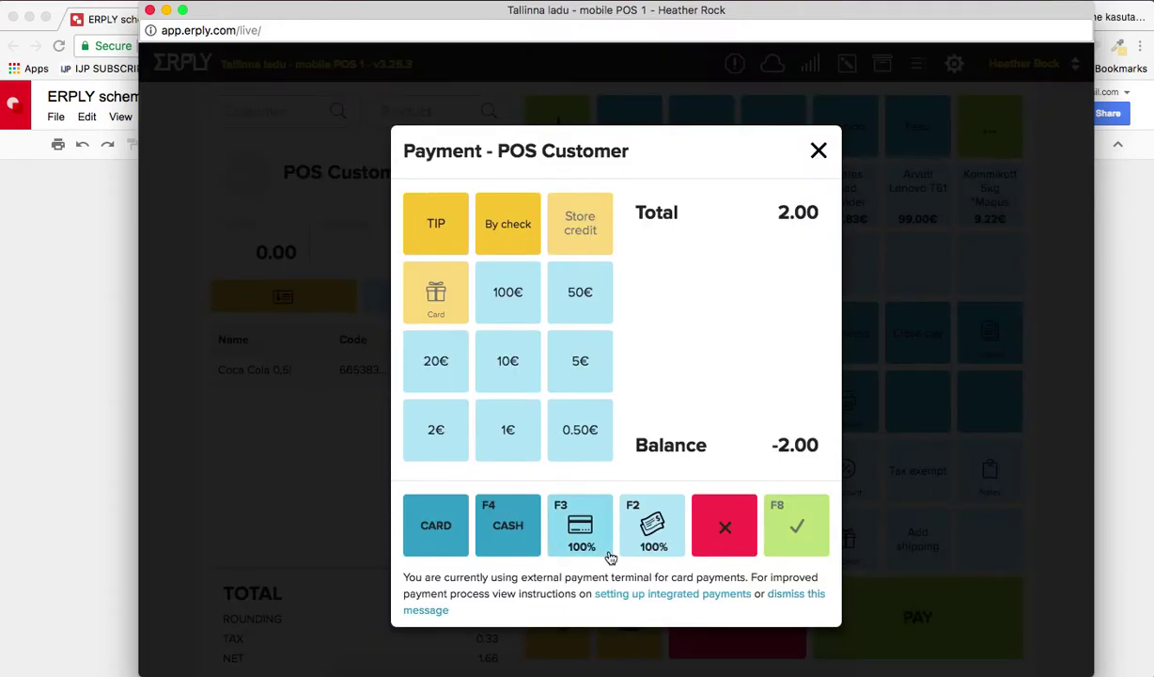
click(576, 545)
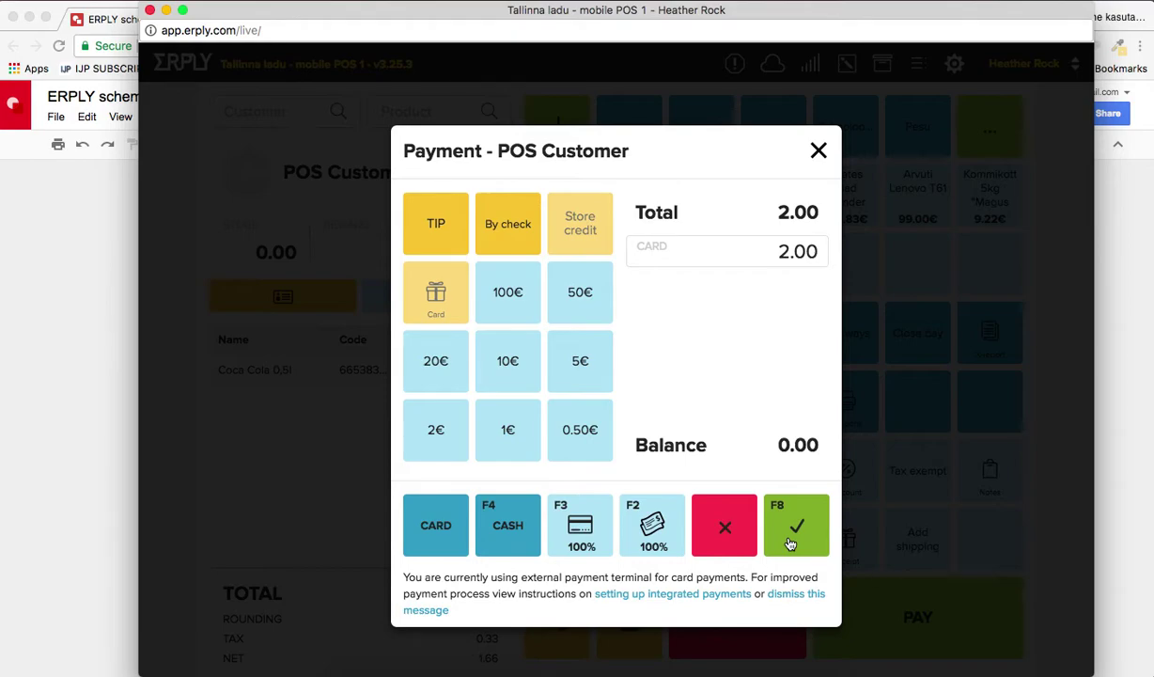
click(791, 544)
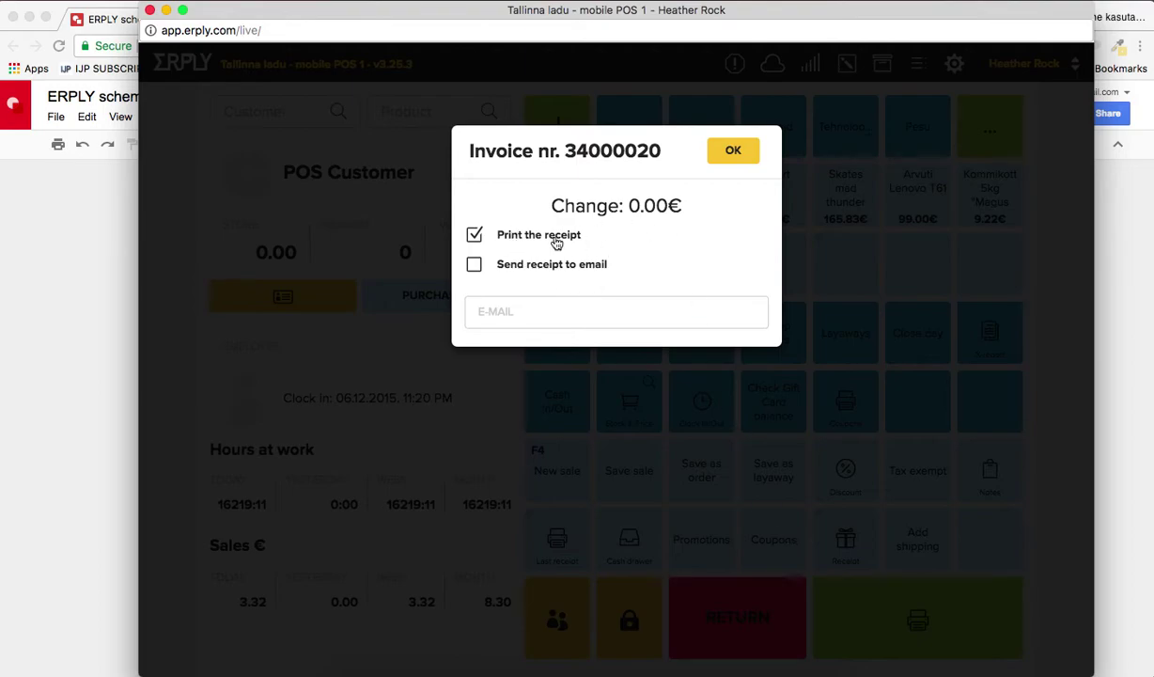
click(733, 151)
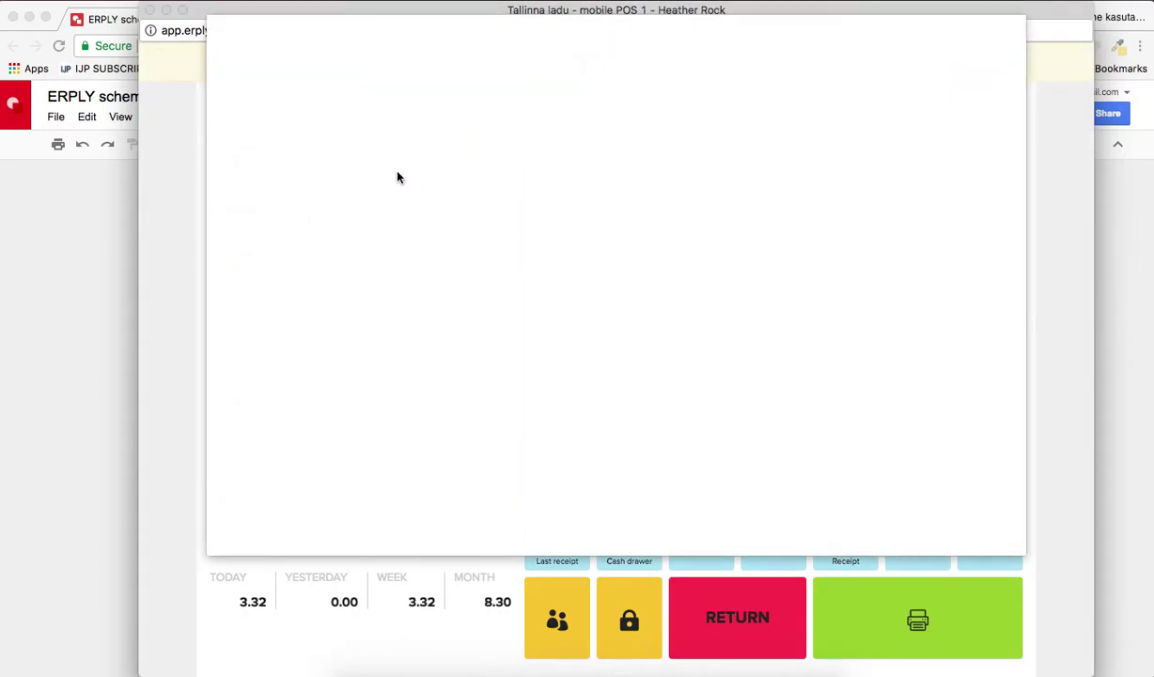
click(362, 94)
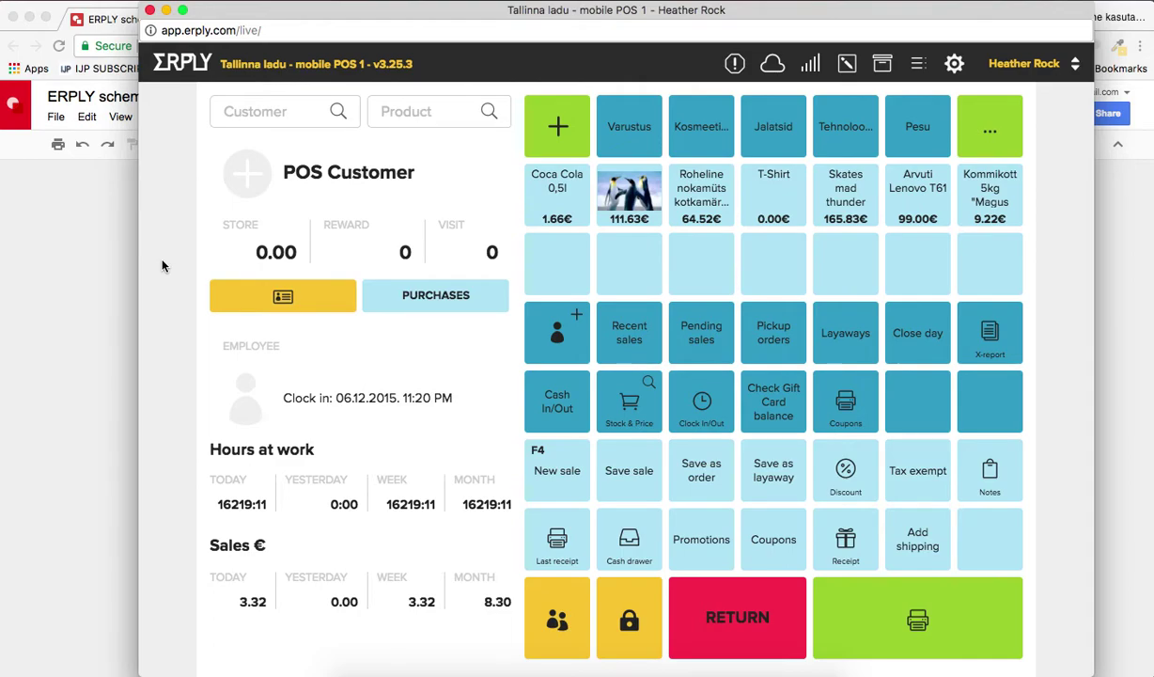
- Switch to the ERPLY schema drawing and point out the API and ERPLY backoffice shapes, leaving nothing selected
click(56, 290)
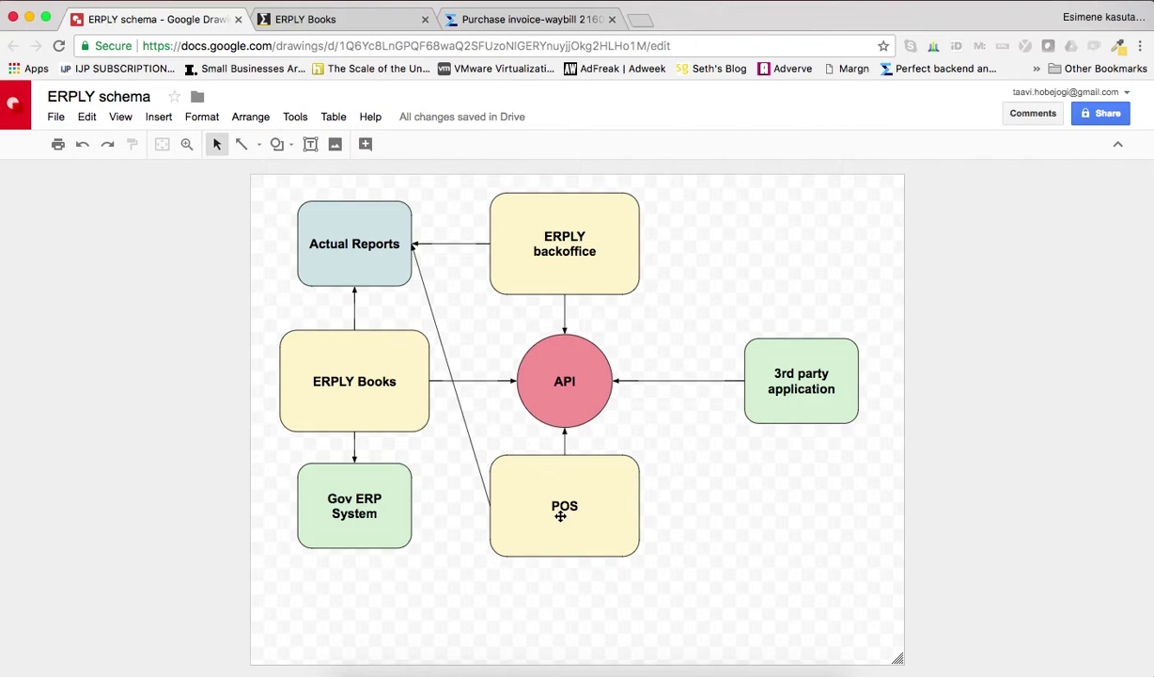
click(550, 411)
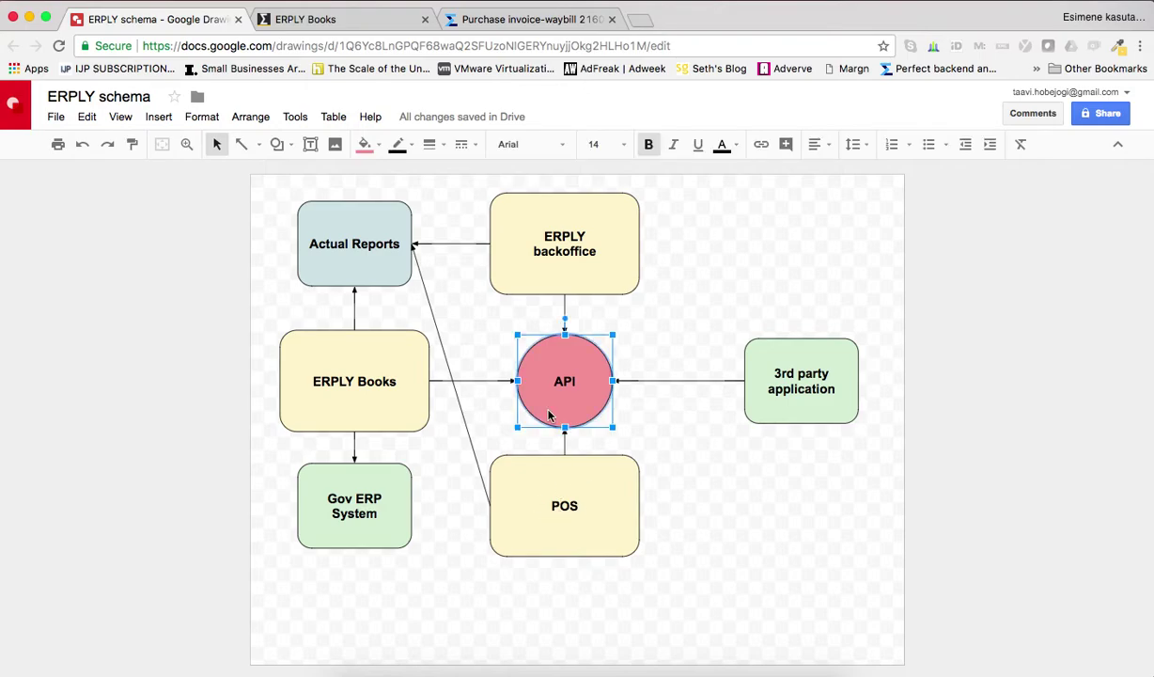
click(503, 282)
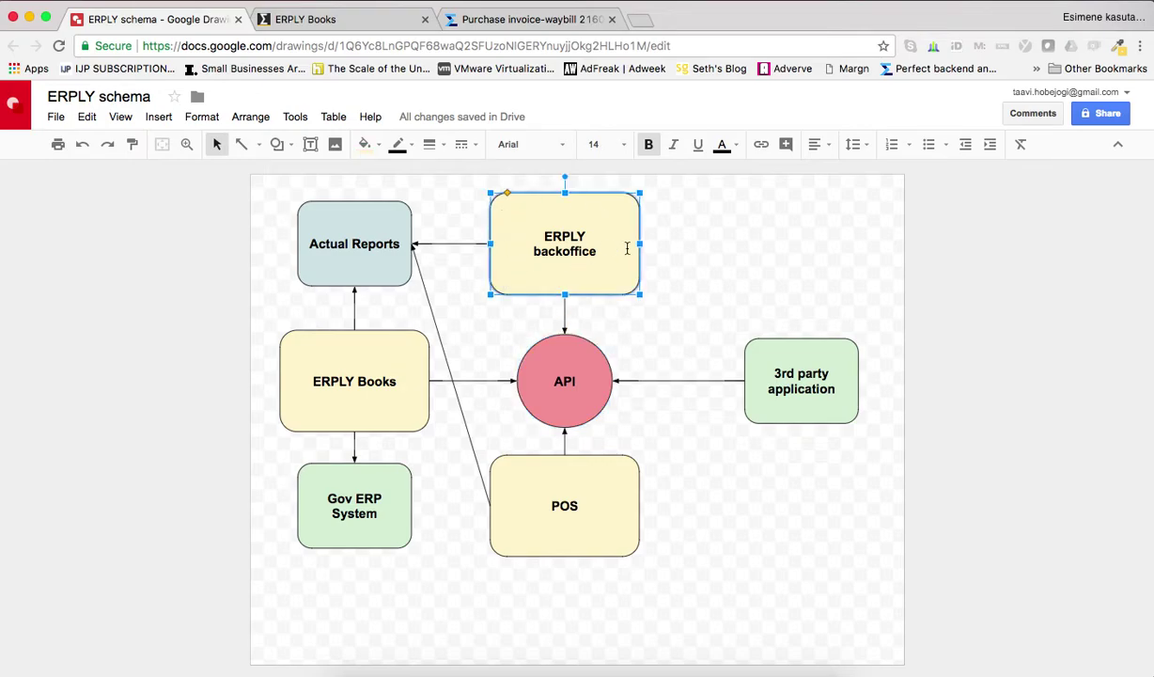
click(680, 252)
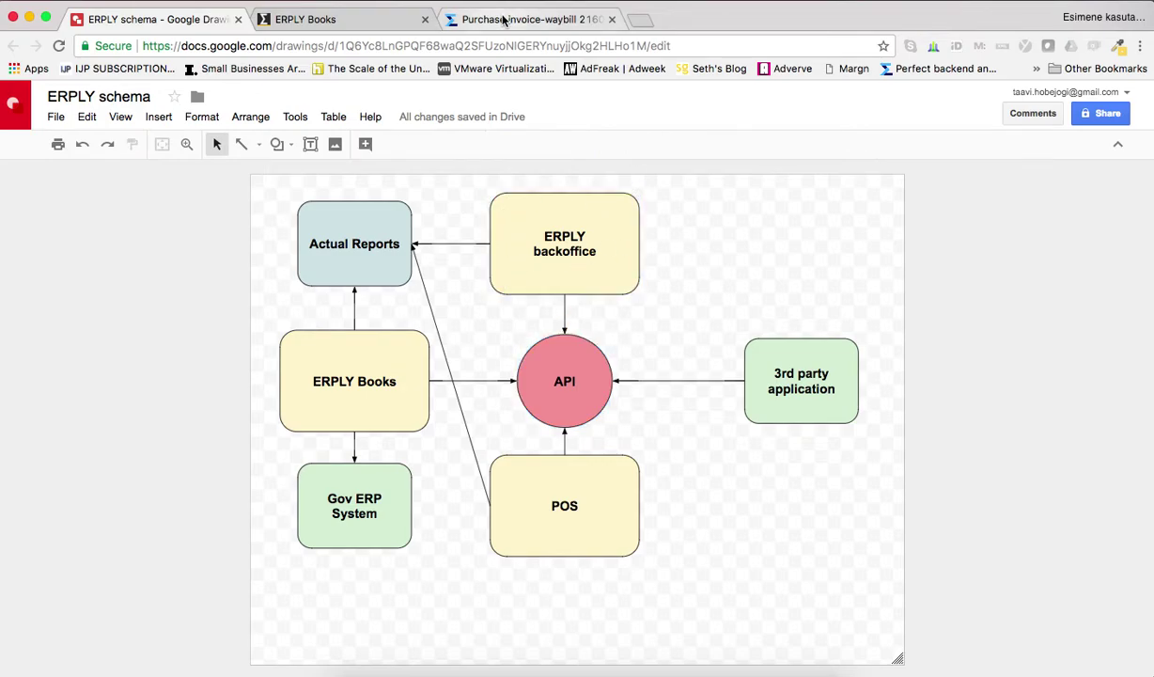
- Switch to the ERPLY back office, open the sales invoices list and mark the two cash invoices dated 12.10.2017
click(503, 19)
mouse_move(217, 109)
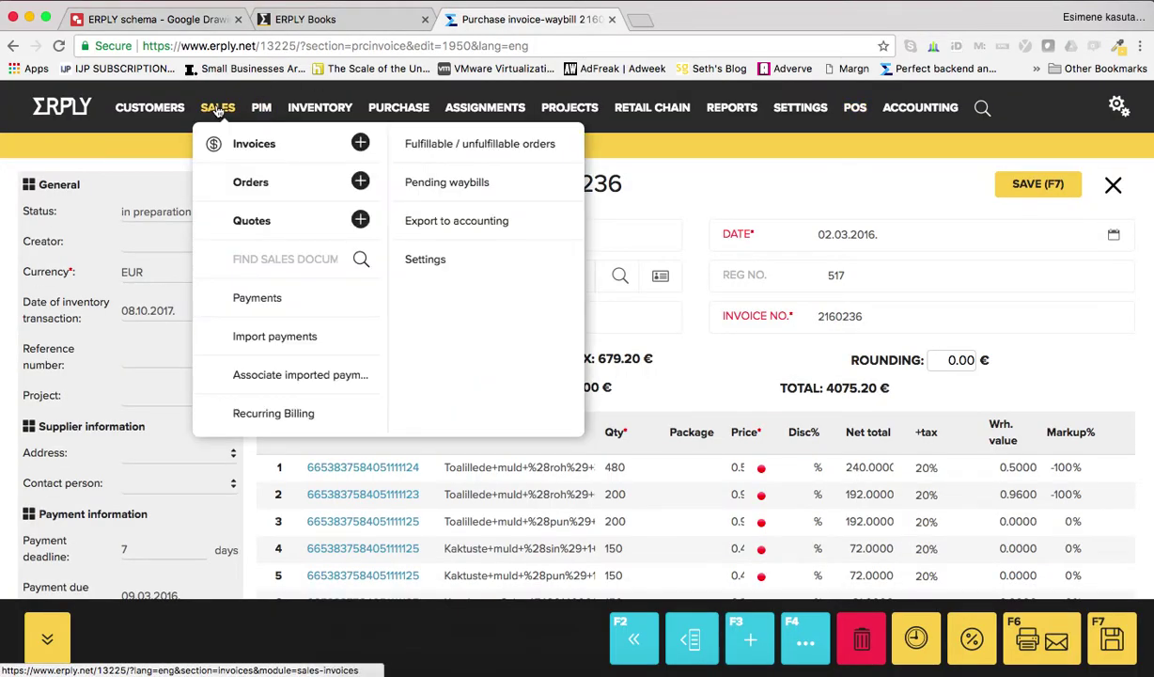
click(247, 151)
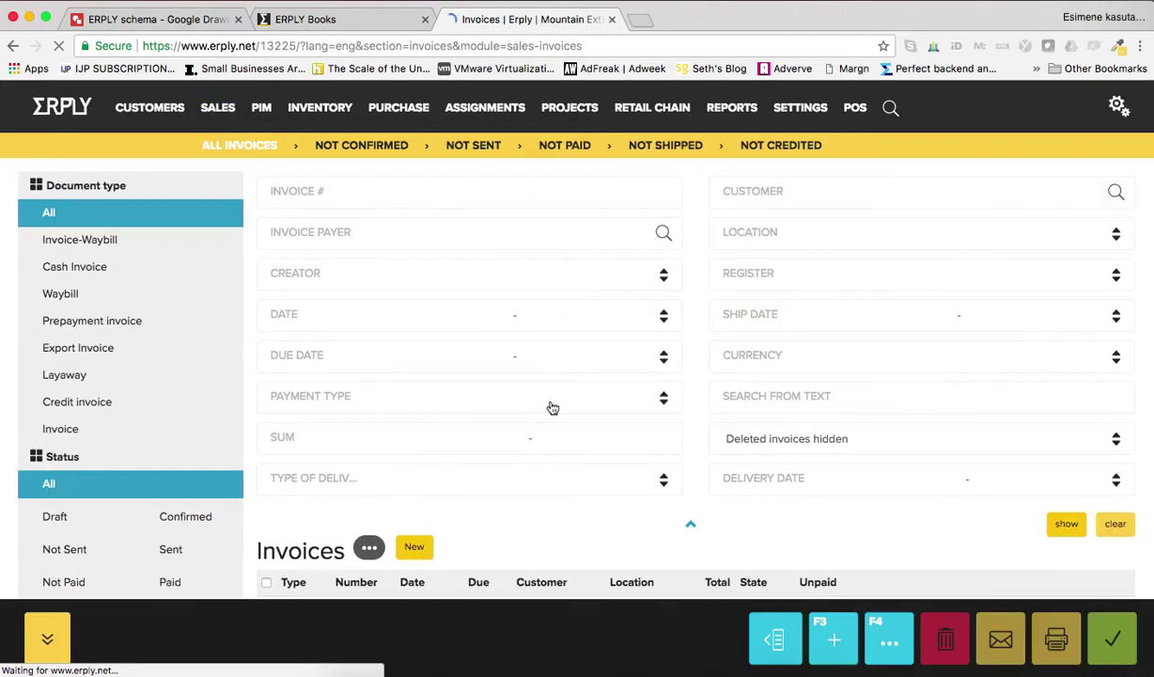
scroll(551, 406, down, 3)
scroll(551, 406, down, 3)
click(266, 293)
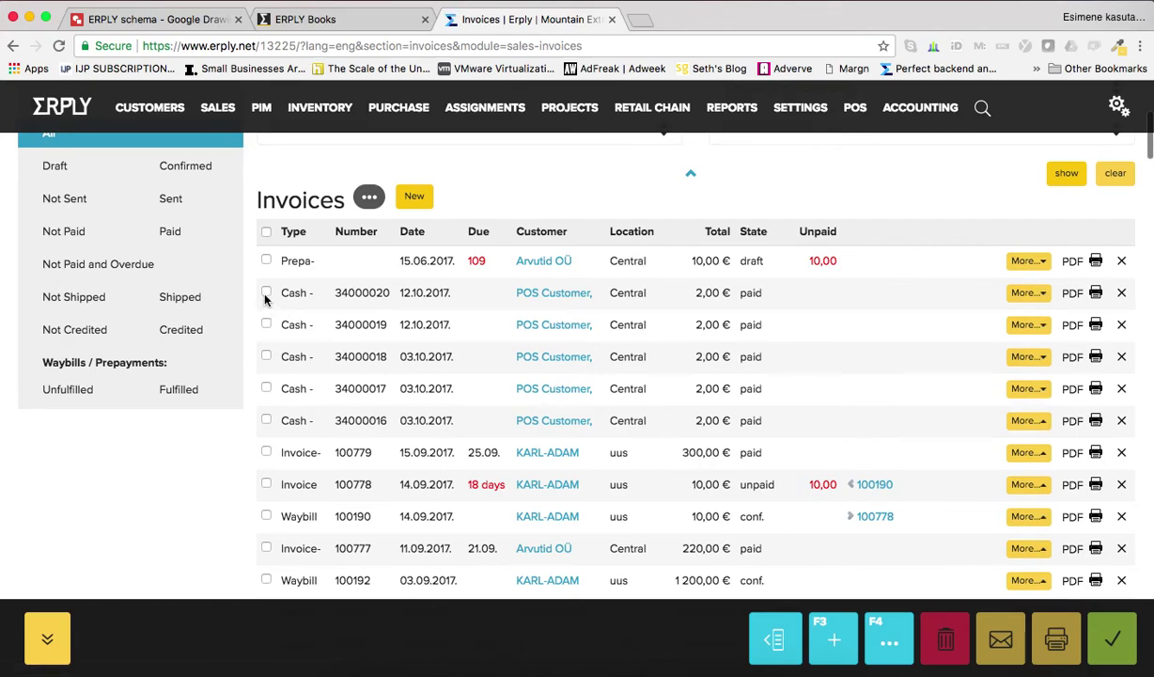
click(267, 324)
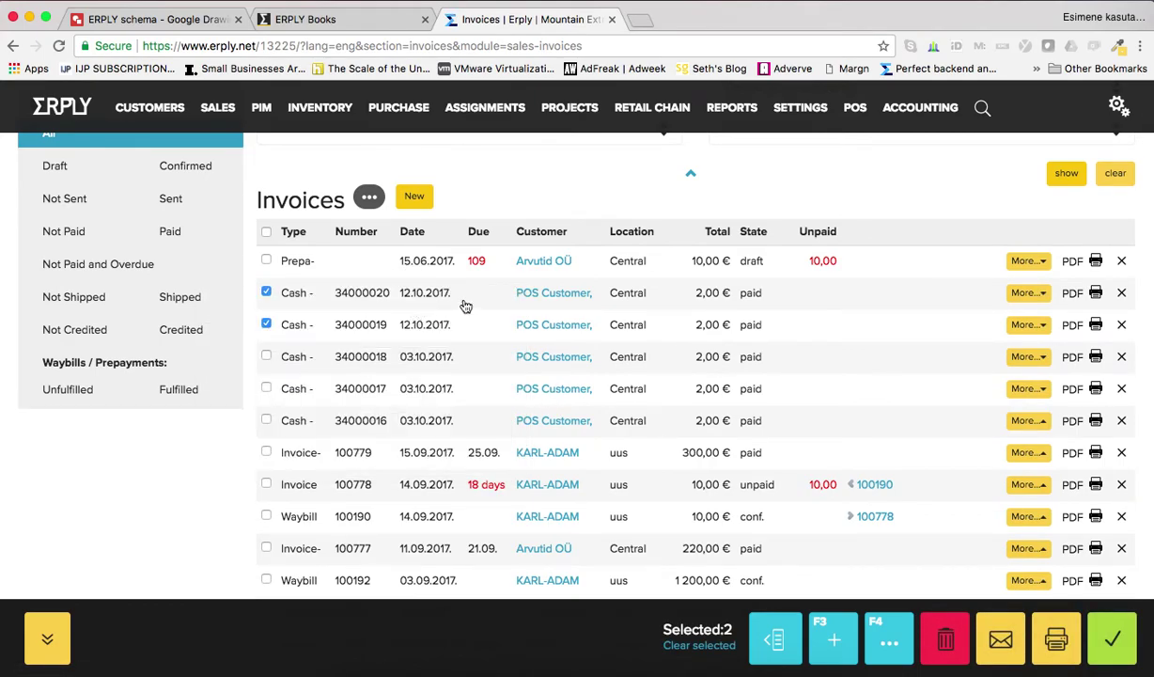
- Open the newest cash invoice, view its payments and close the payment list
click(372, 296)
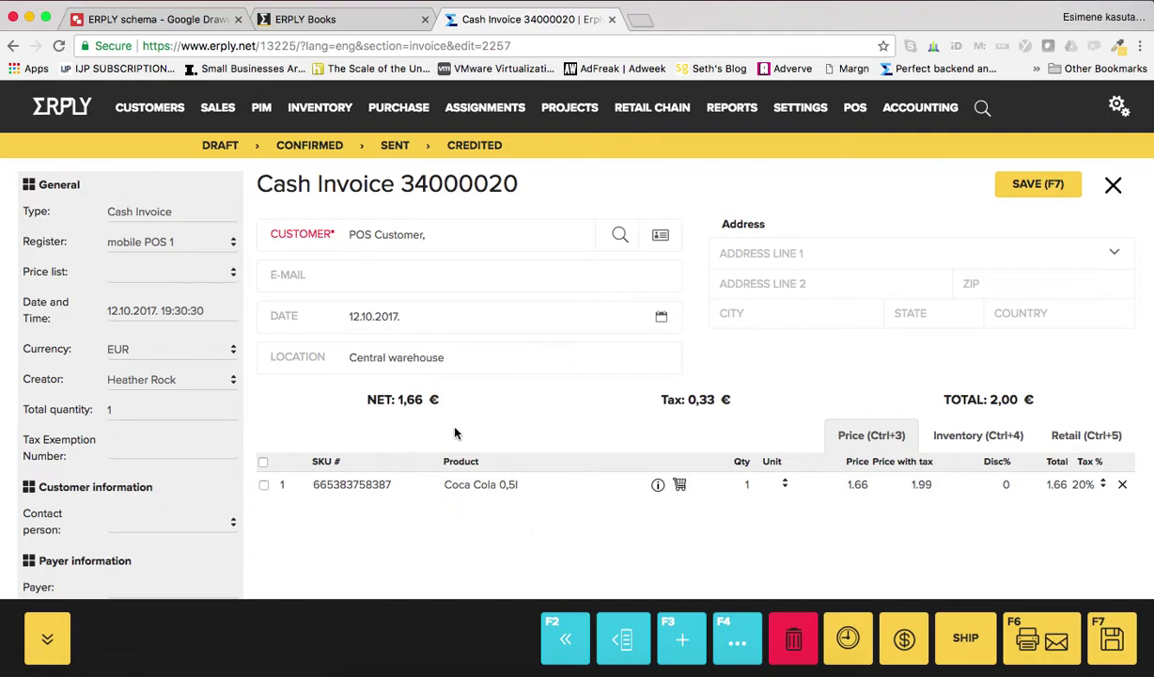
click(903, 643)
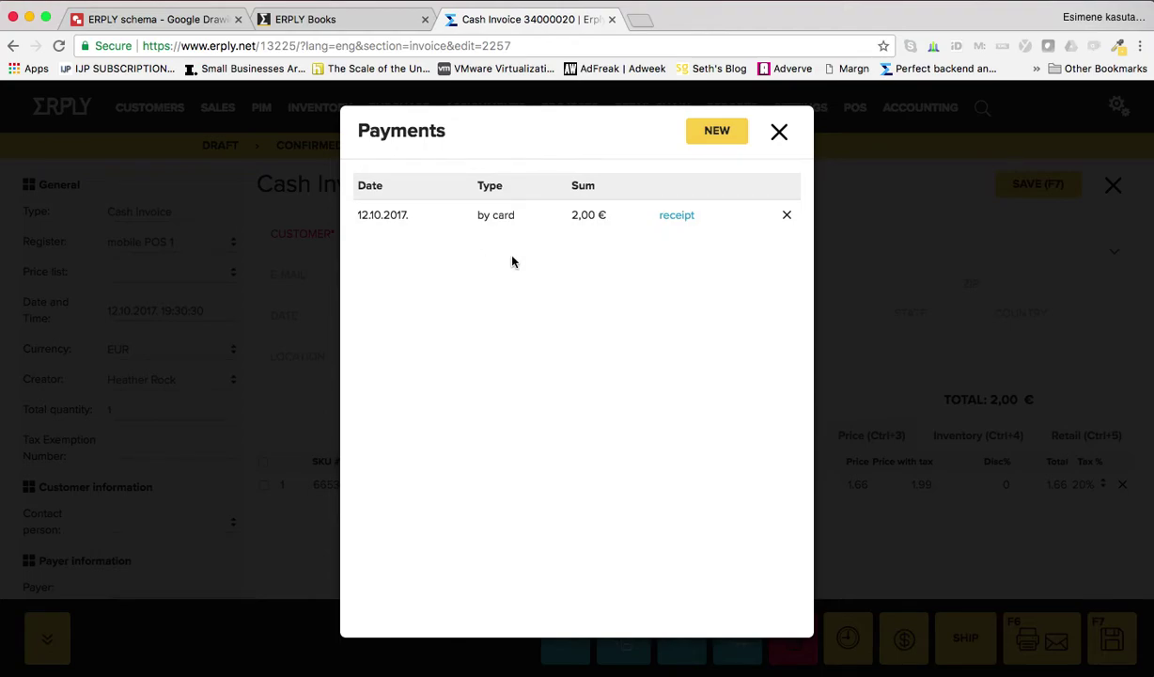
click(777, 131)
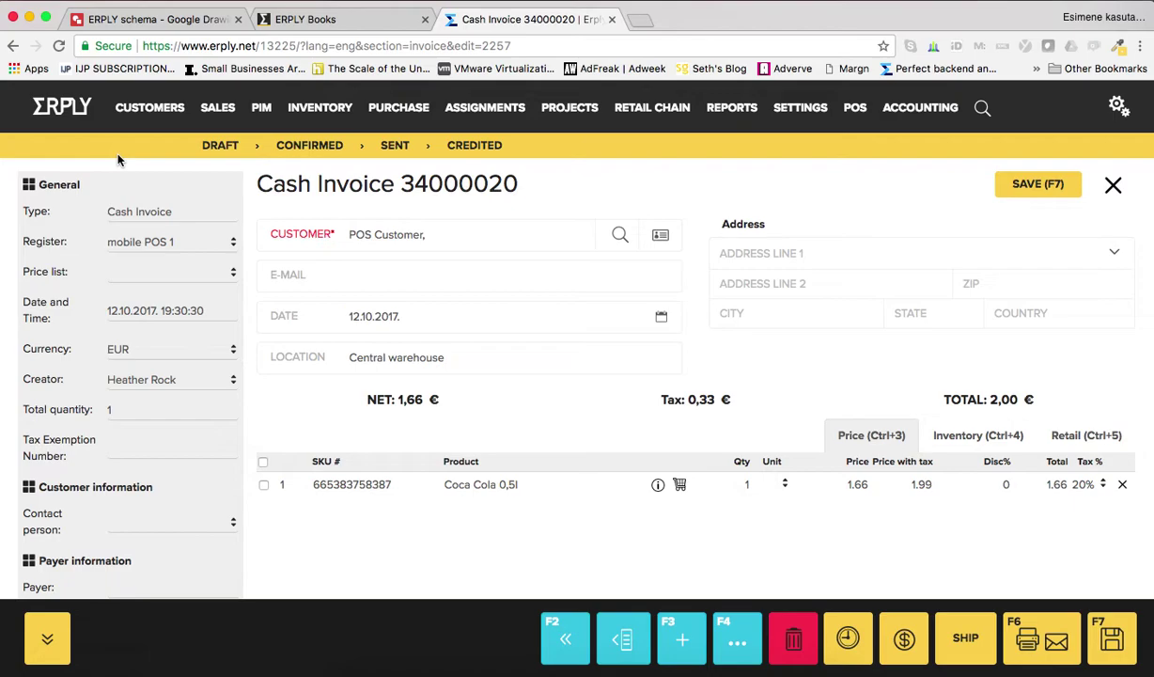
- Switch to ERPLY Books, open the Sales Invoices report and check the cash sales invoices dated 03/10/2017
click(272, 21)
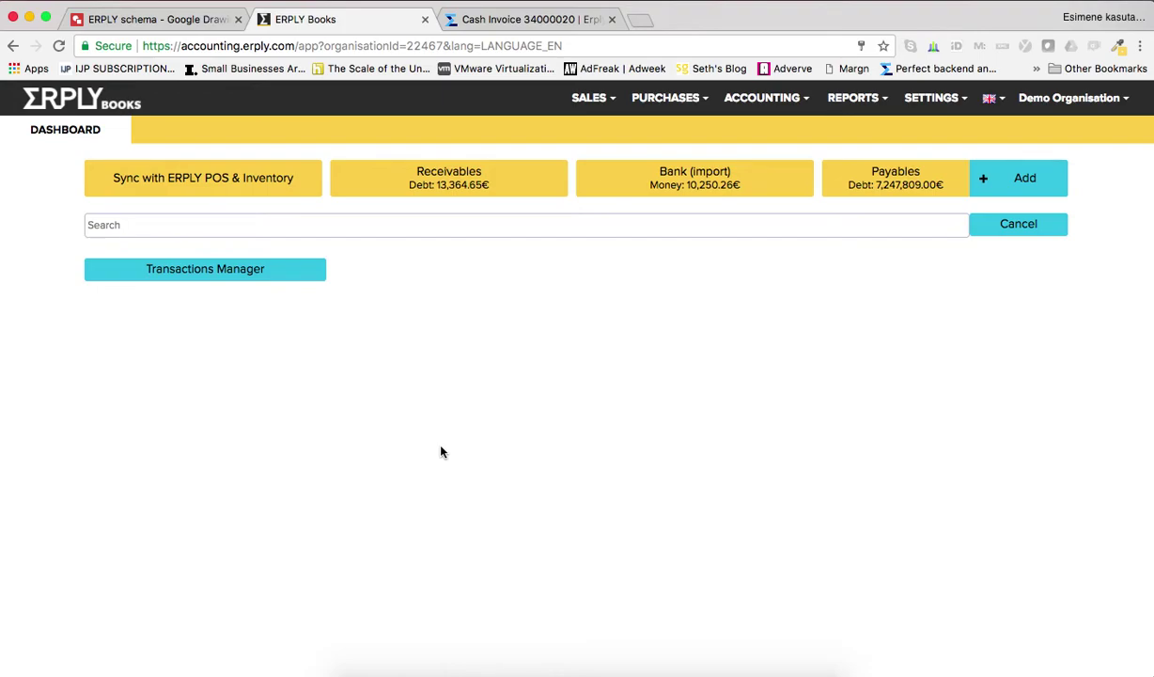
click(854, 100)
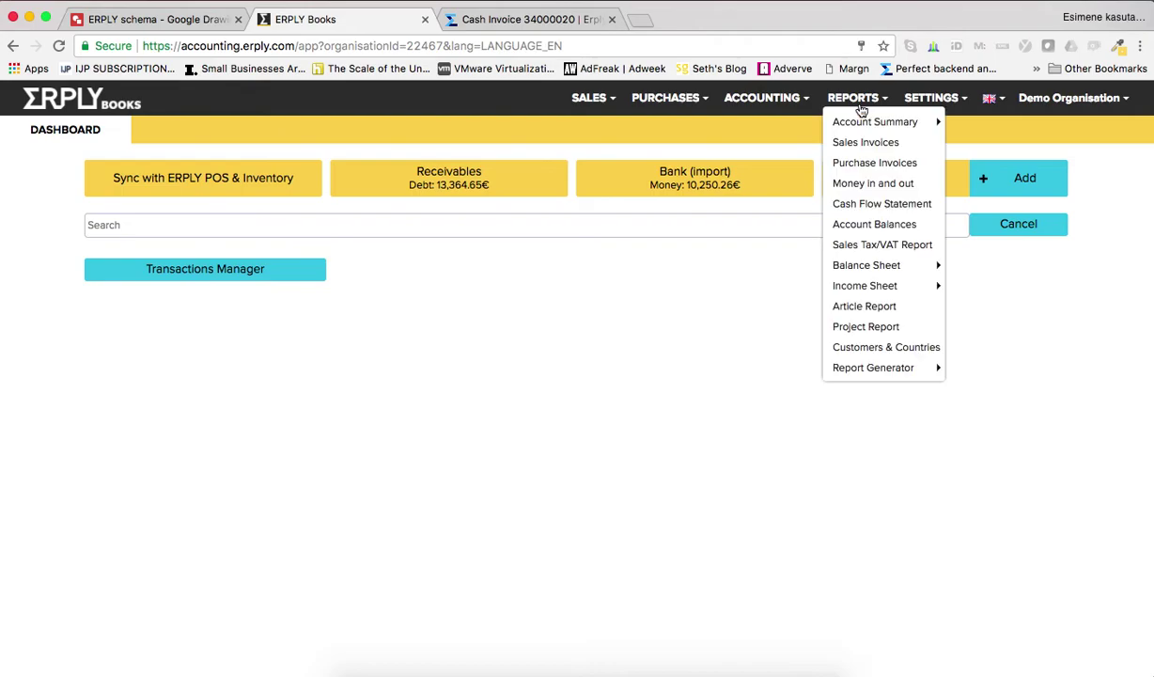
click(865, 143)
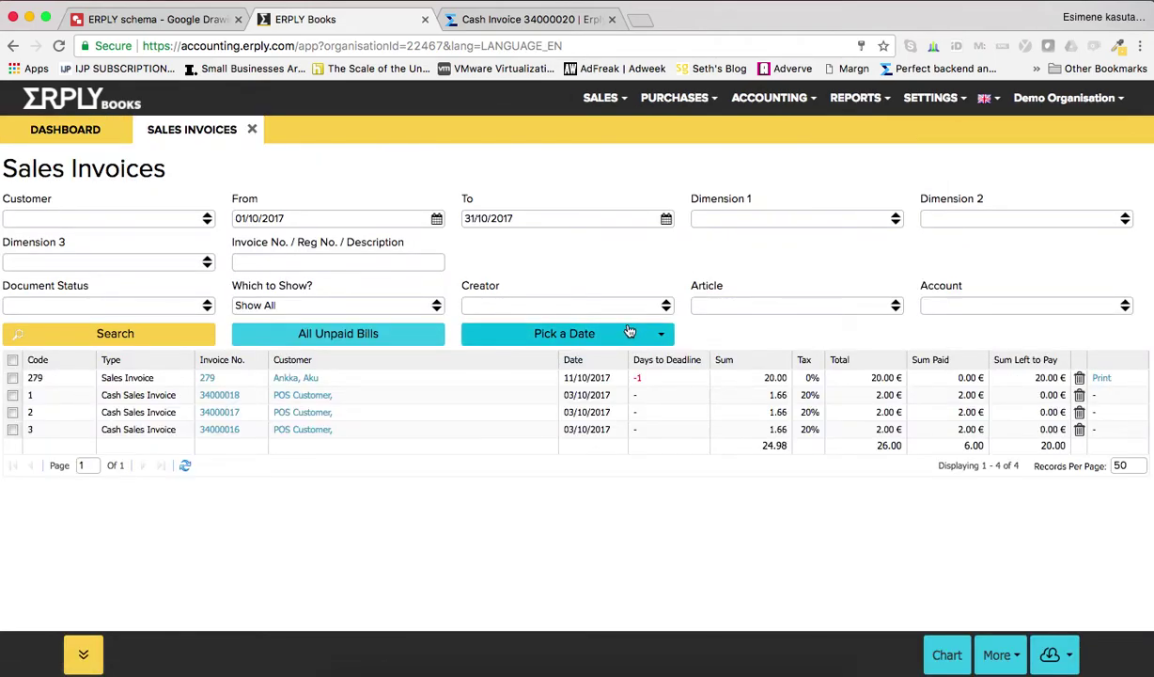
click(564, 431)
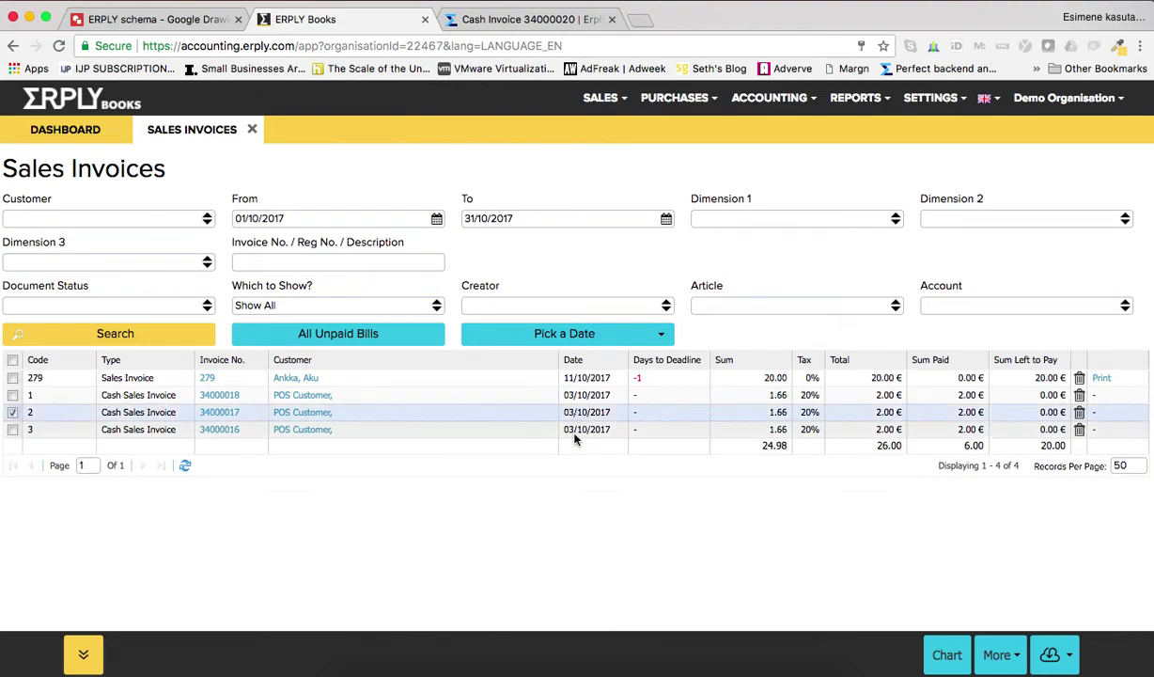
click(540, 412)
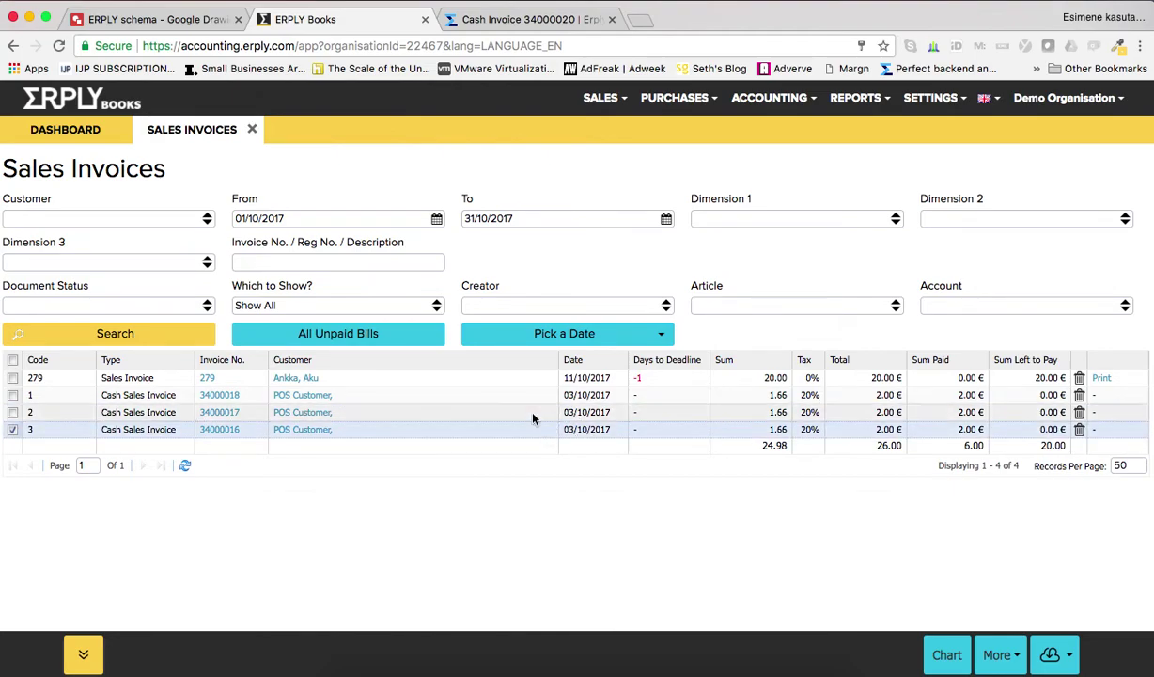
click(529, 430)
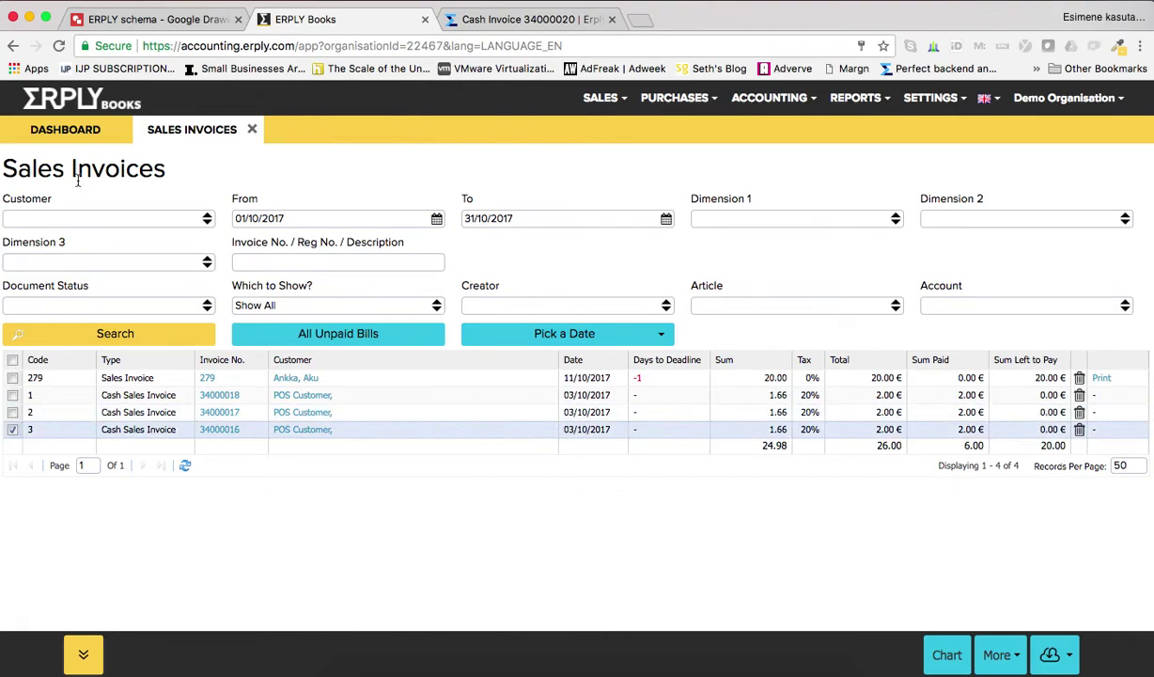
- Synchronize with ERPLY POS & Inventory from the dashboard and return to the Sales Invoices report
click(73, 132)
click(271, 180)
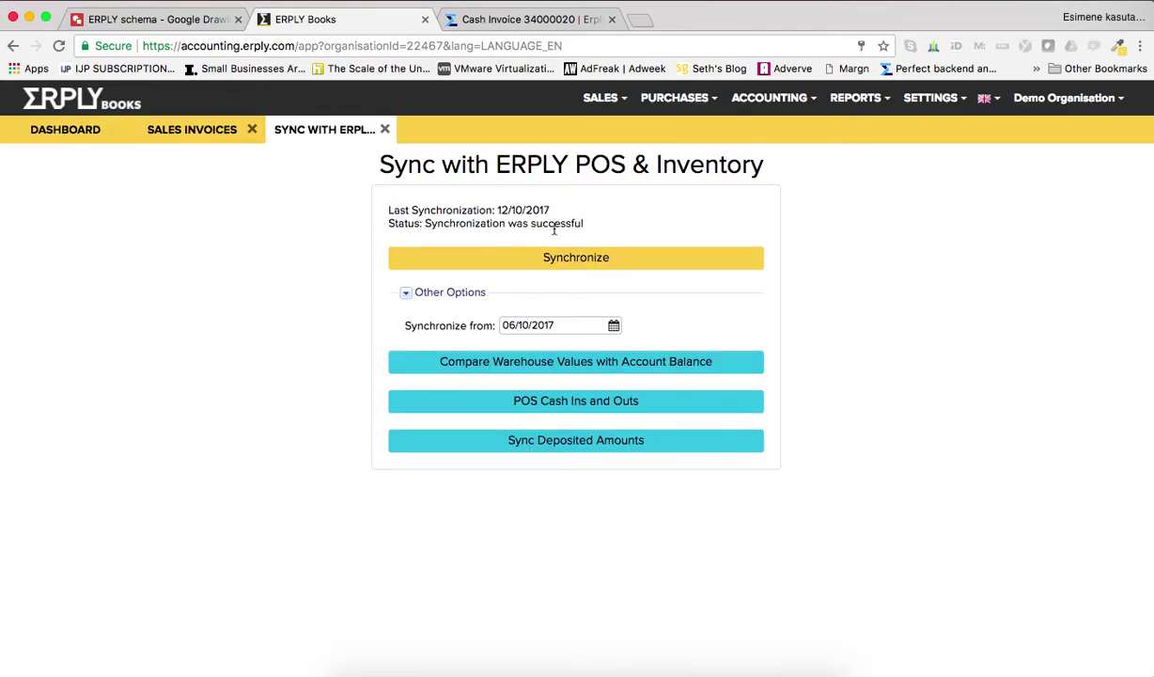
click(490, 266)
click(574, 441)
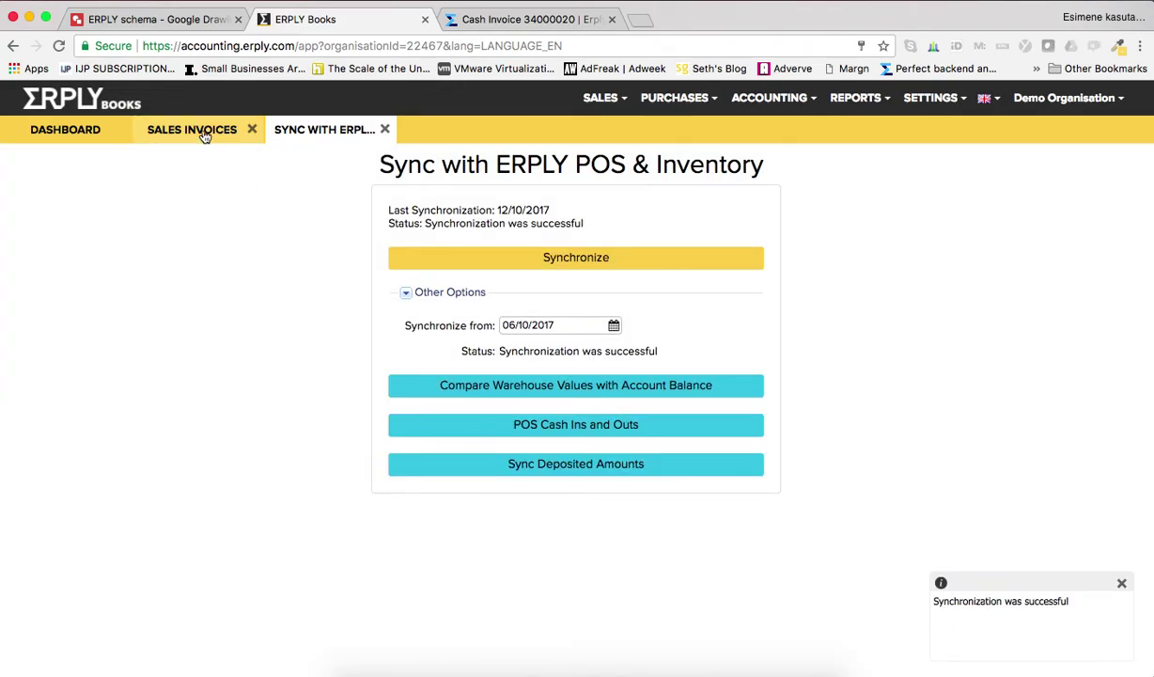
click(193, 130)
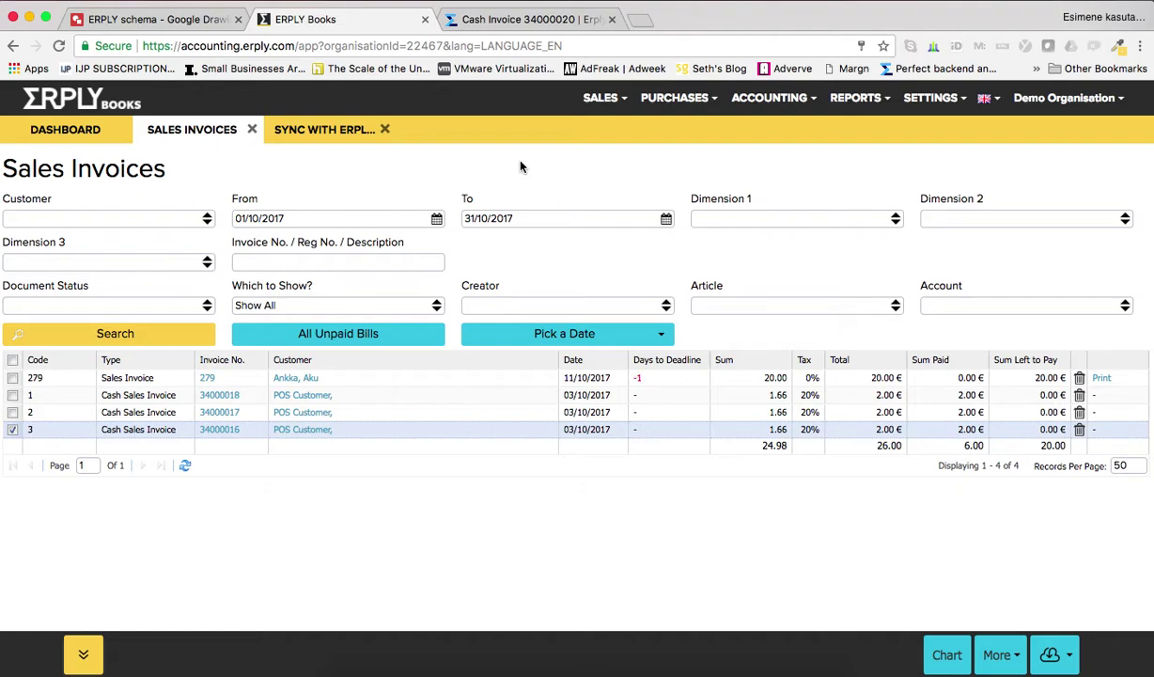
- Open the Project Groups list from the initial data settings, then briefly check the POS window
click(943, 101)
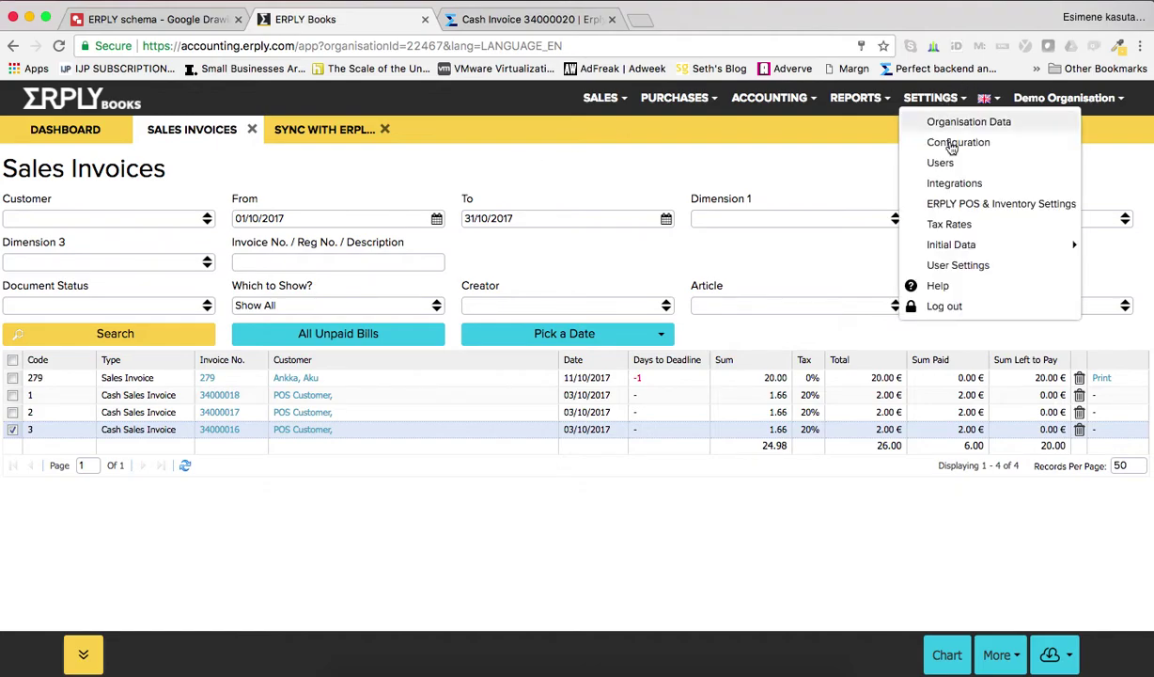
mouse_move(959, 245)
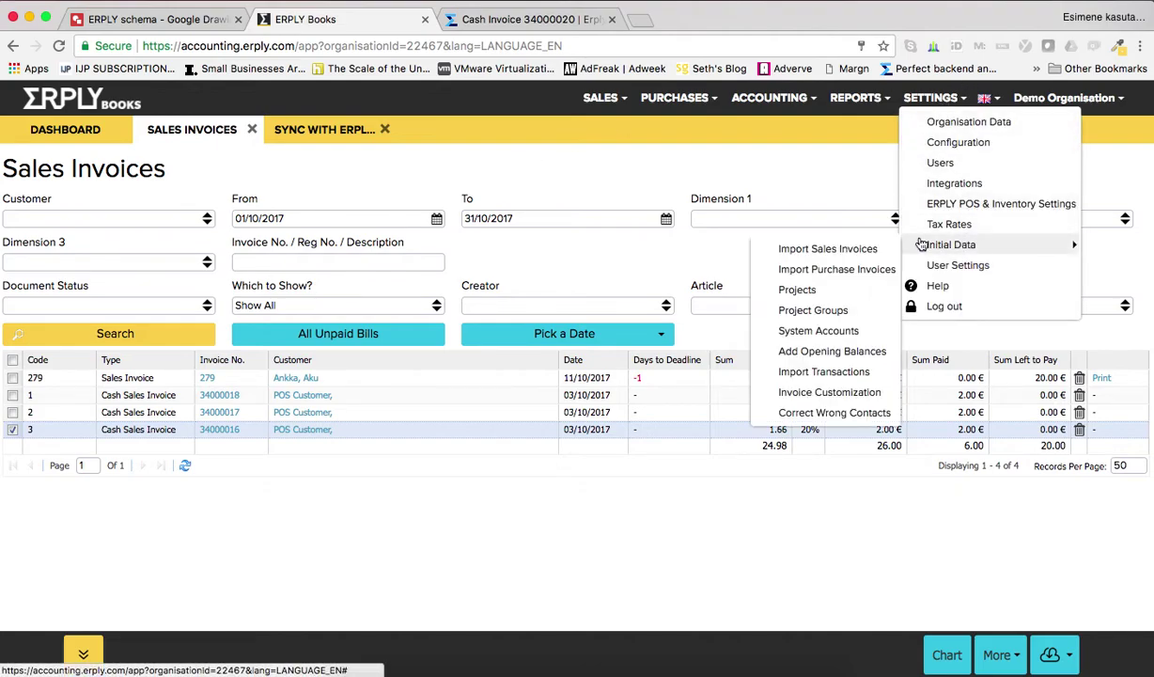
click(806, 312)
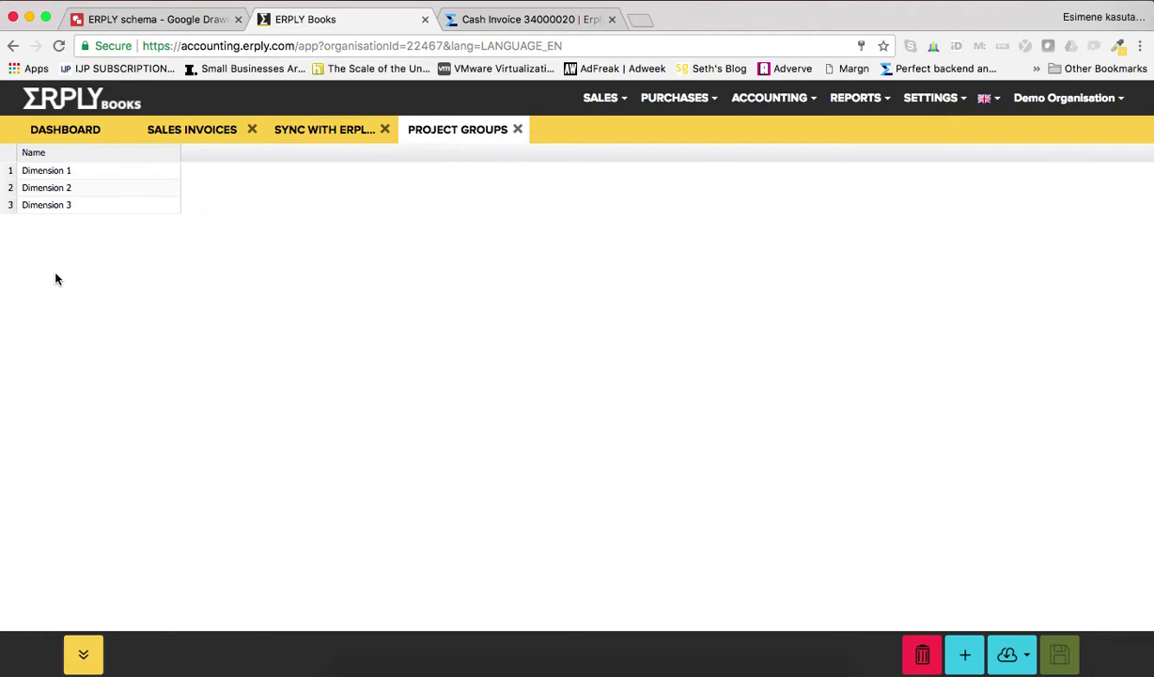
key(super+grave)
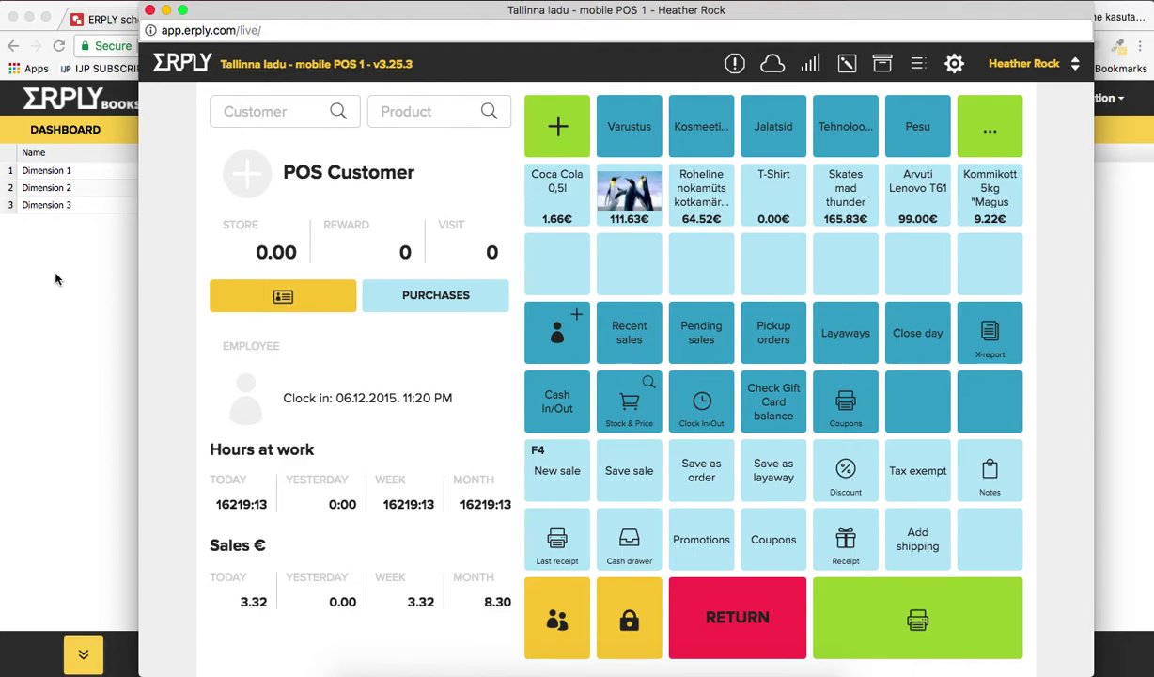
key(super+grave)
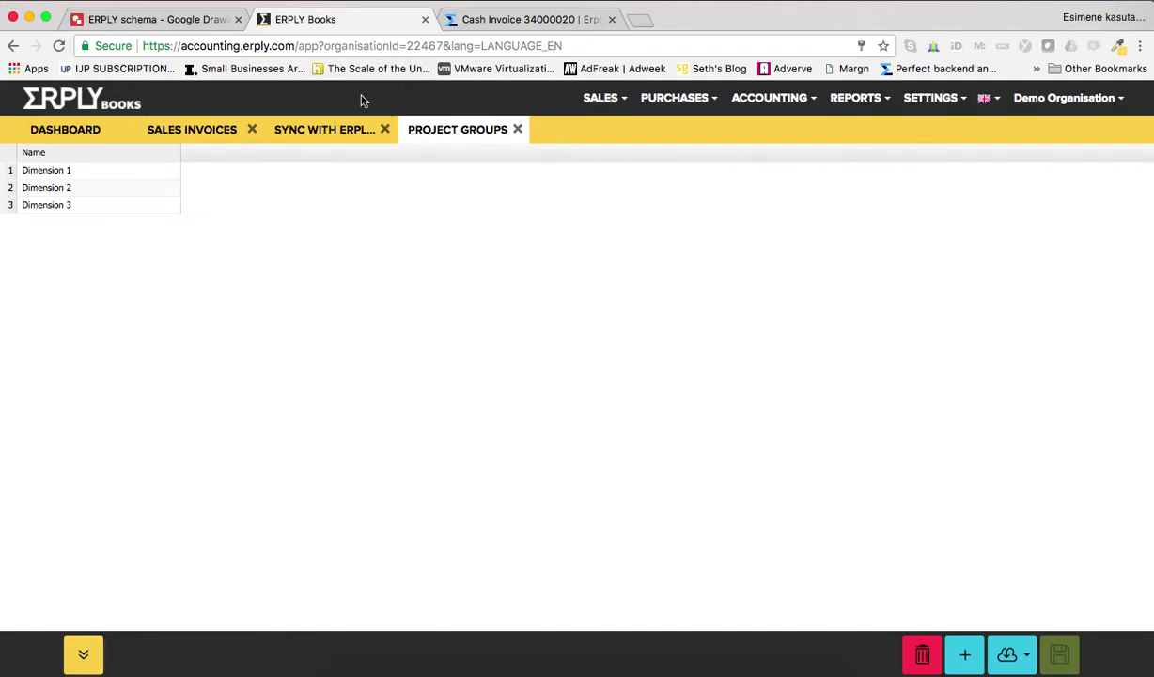
- Switch to the ERPLY schema drawing and point out the ERPLY Books and Gov ERP System shapes, leaving nothing selected
click(127, 19)
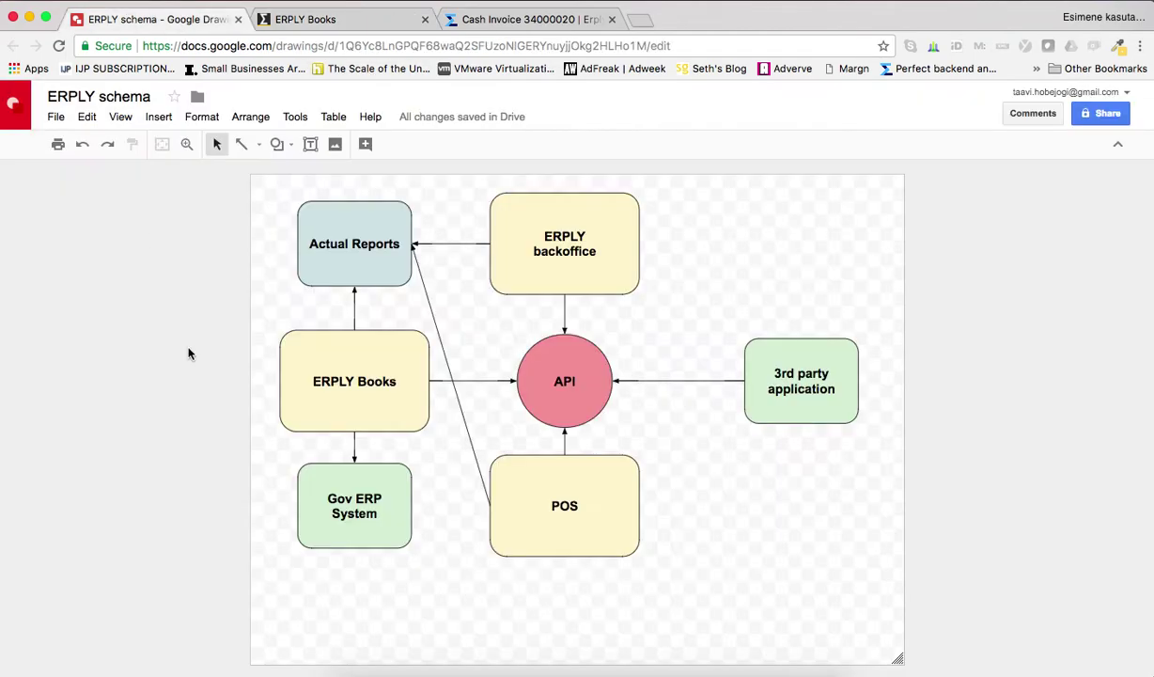
click(330, 407)
click(309, 476)
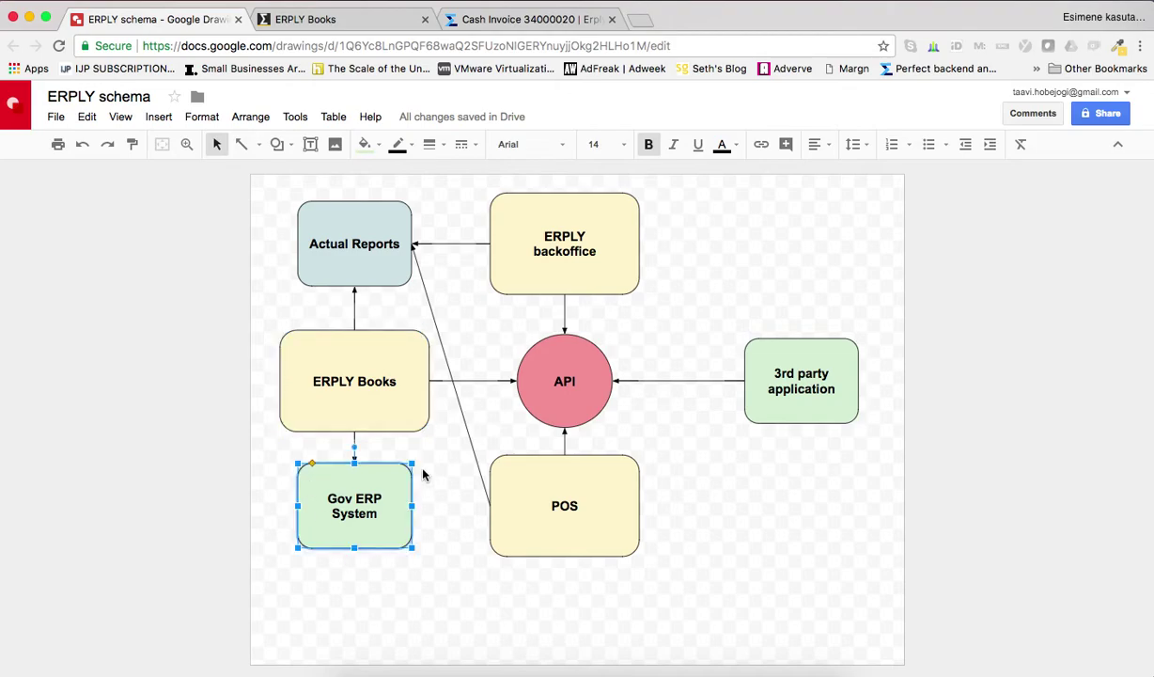
click(210, 516)
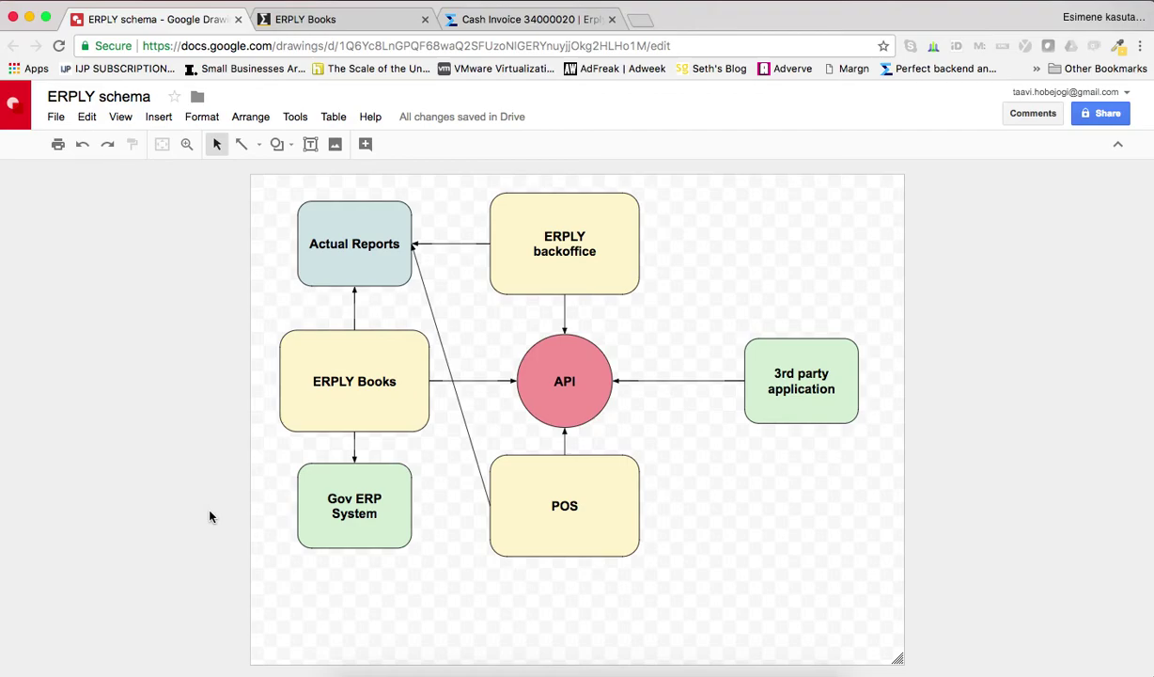
- Switch back to ERPLY Books, open the accounting transactions list and select cash sales invoice transaction 3822
key(ctrl+Tab)
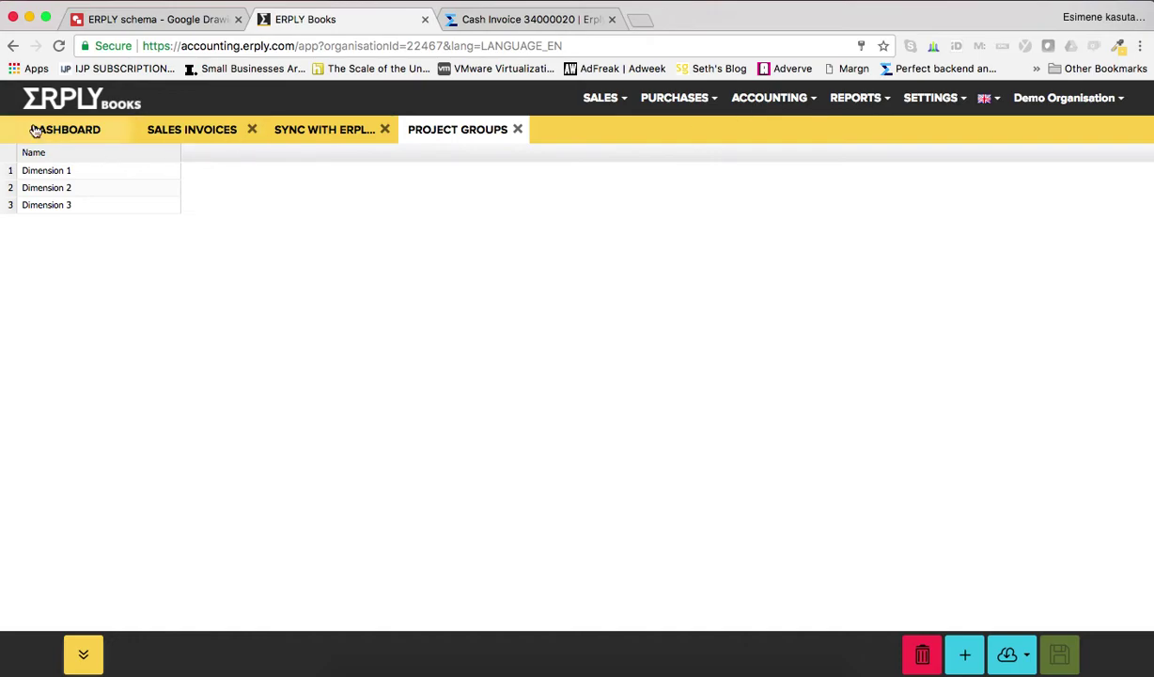
click(756, 98)
click(783, 185)
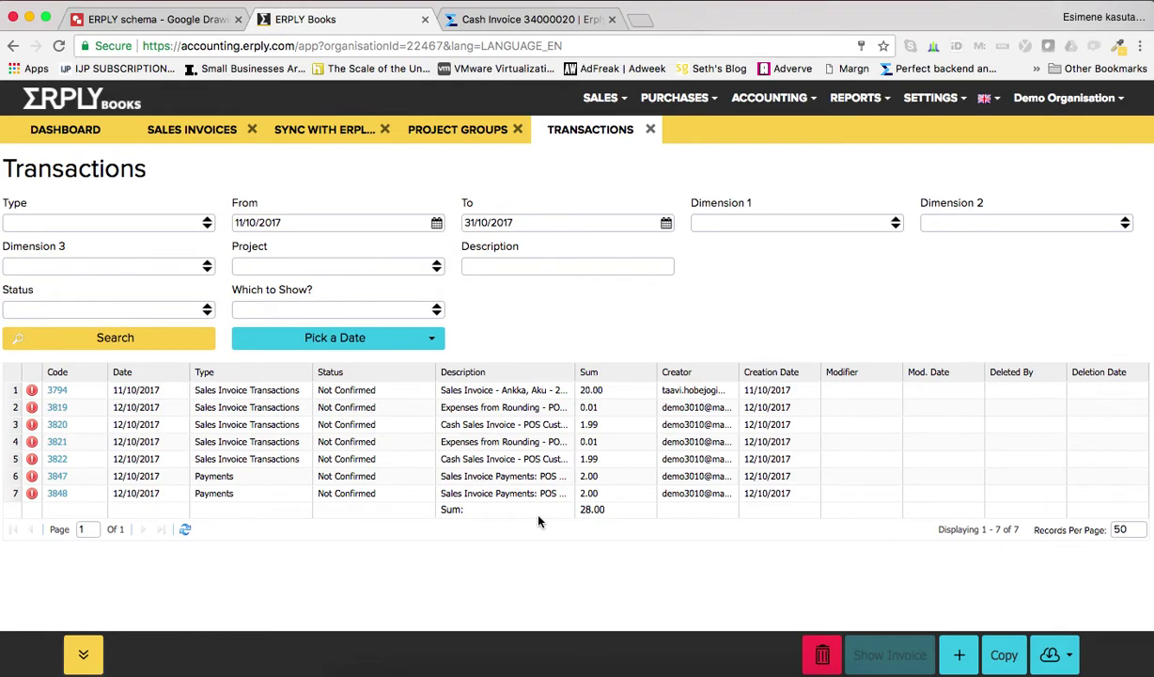
click(366, 461)
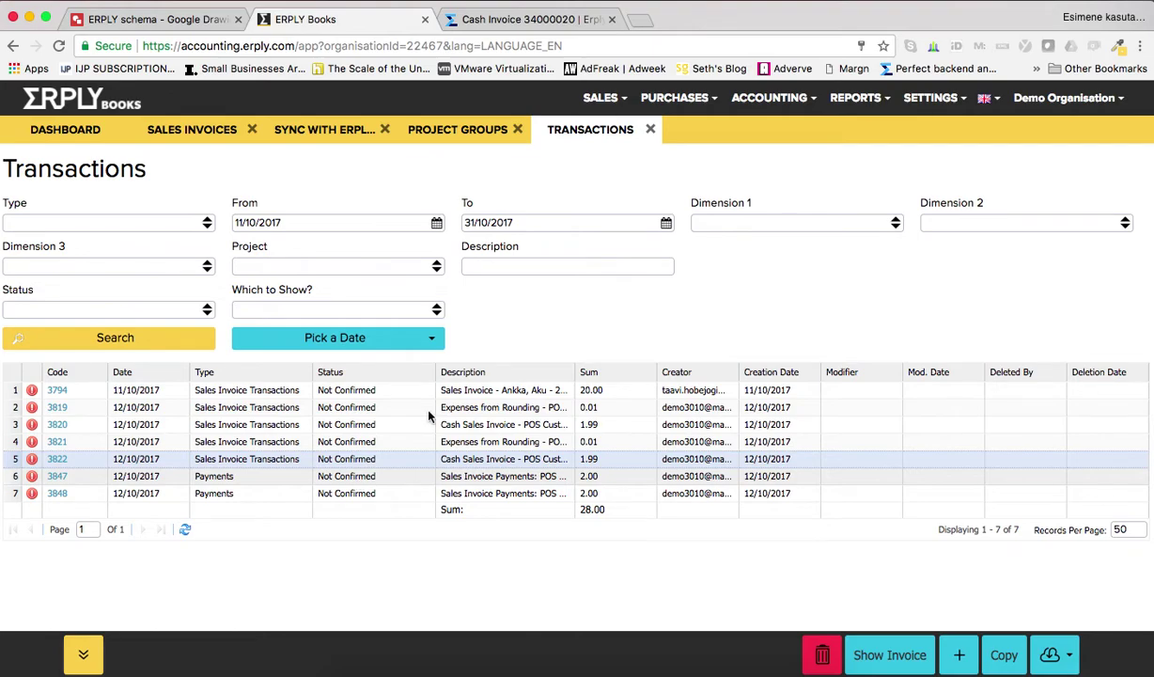
- Inspect the Dimension 1, Dimension 2 and Dimension 3 filters of the transactions list without applying any value
click(896, 221)
click(1039, 216)
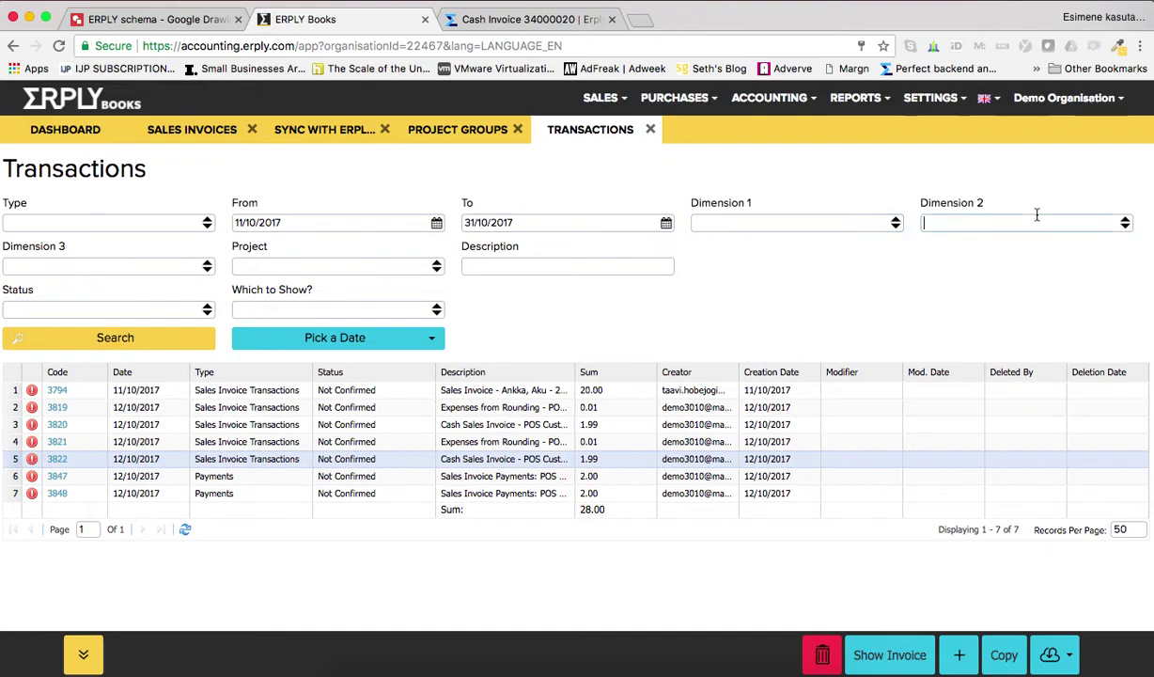
click(206, 267)
click(782, 277)
click(959, 219)
click(123, 269)
click(781, 225)
click(742, 299)
- Open the journal of transaction 3822, set its status to Locked and save it
double_click(297, 458)
click(1014, 197)
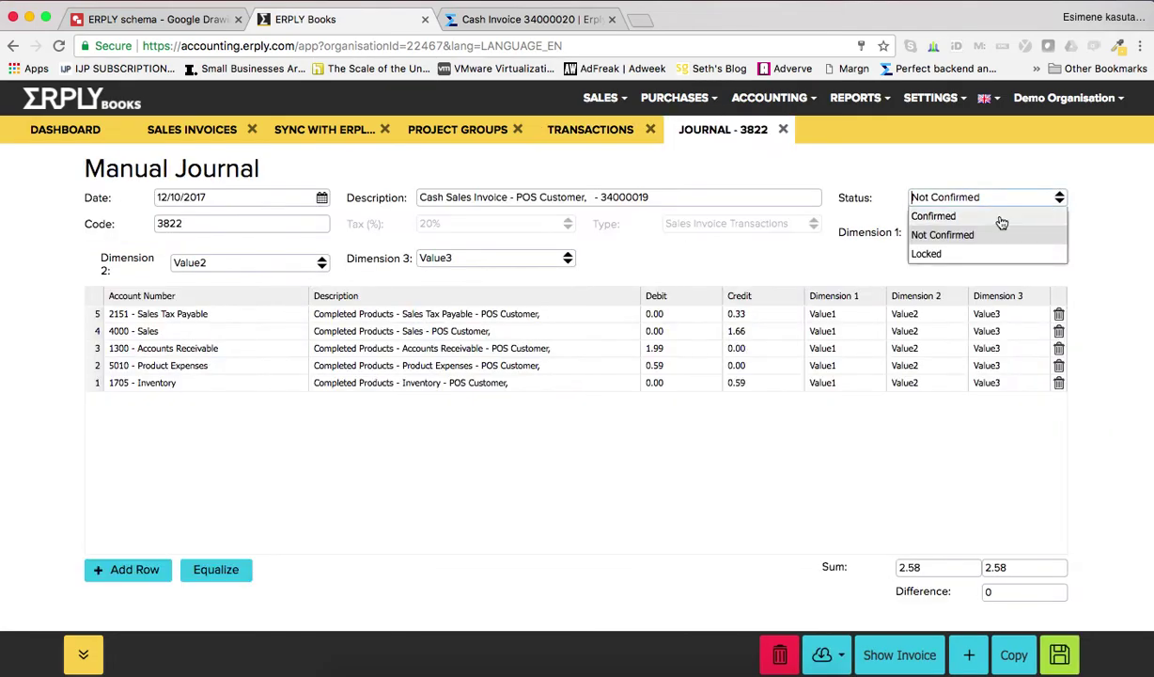
click(957, 254)
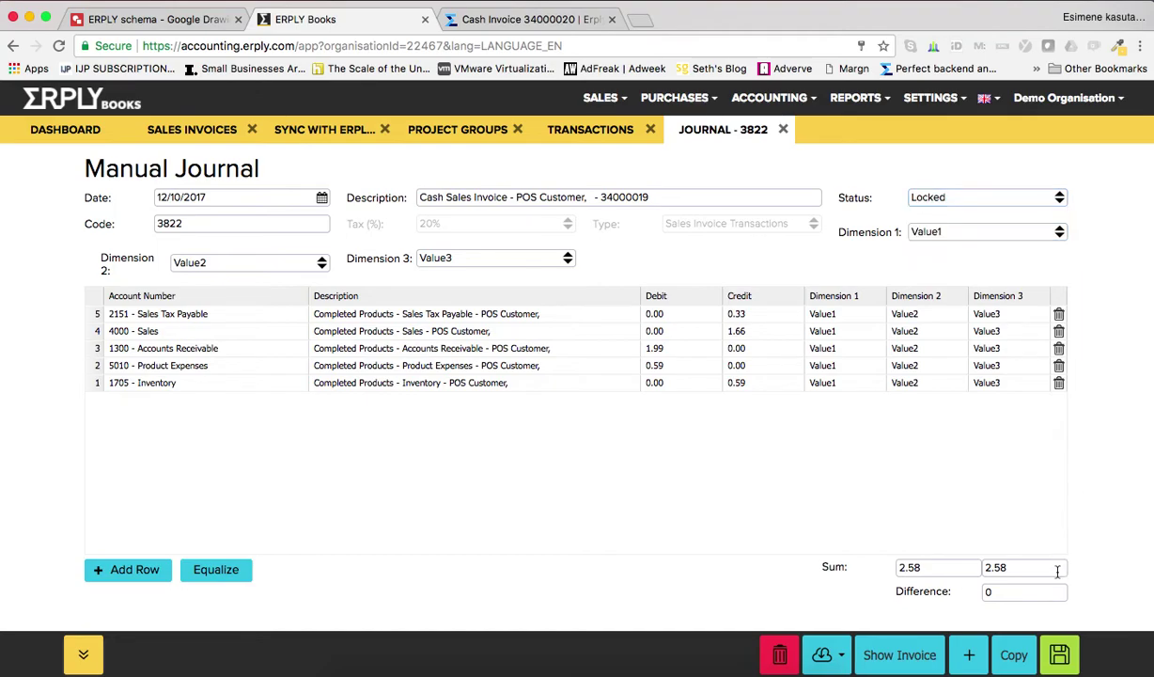
click(1054, 664)
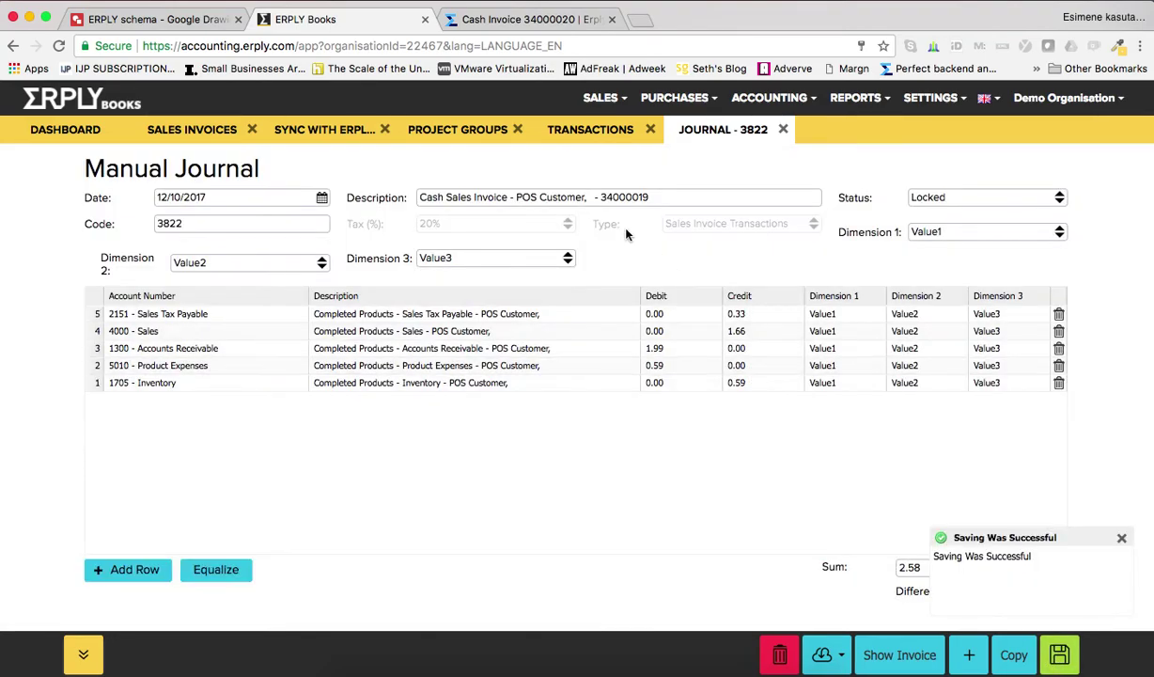
- Return to the transactions list and check the row of transaction 3822
click(567, 130)
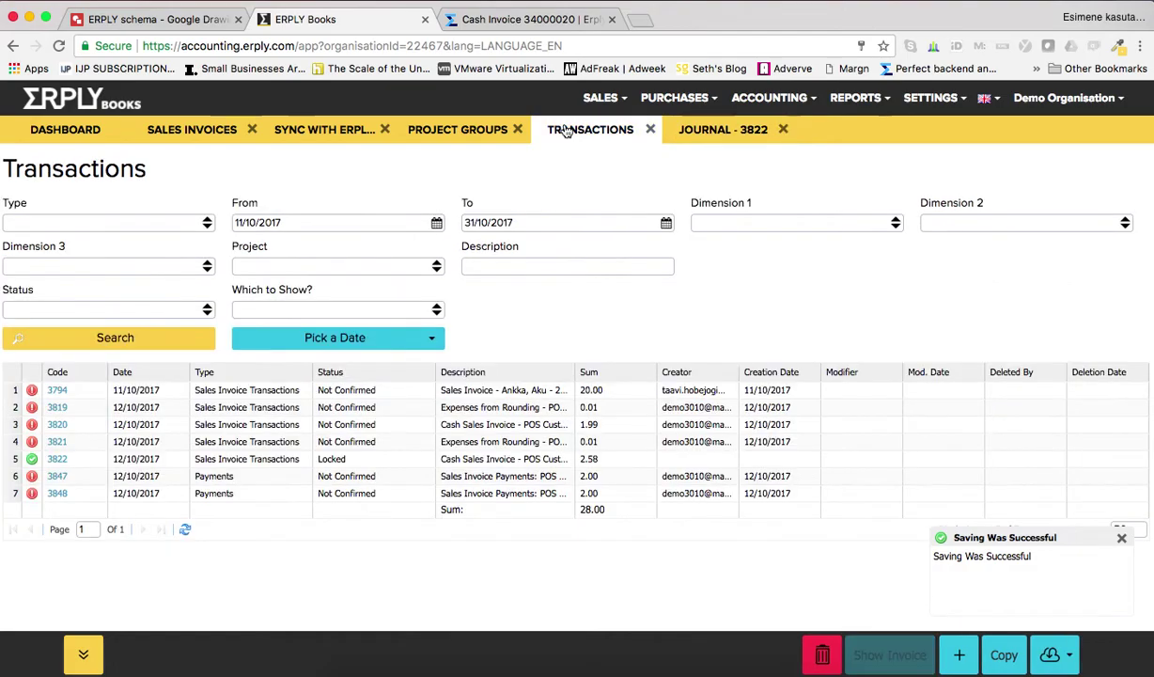
click(163, 459)
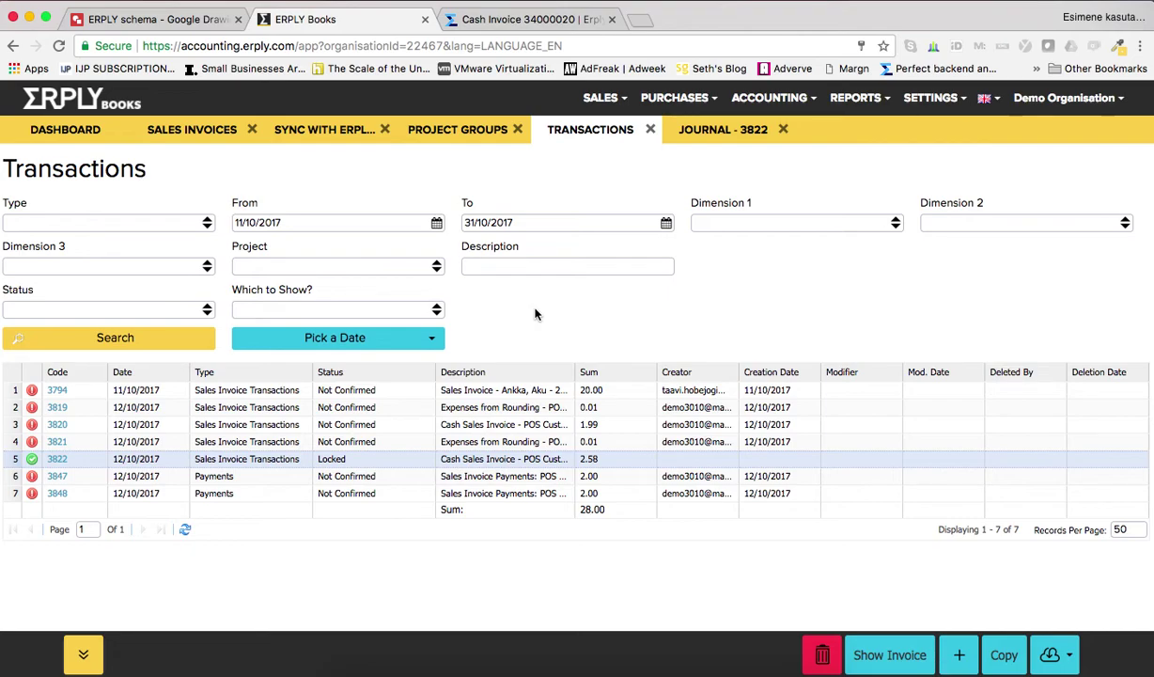
key(Escape)
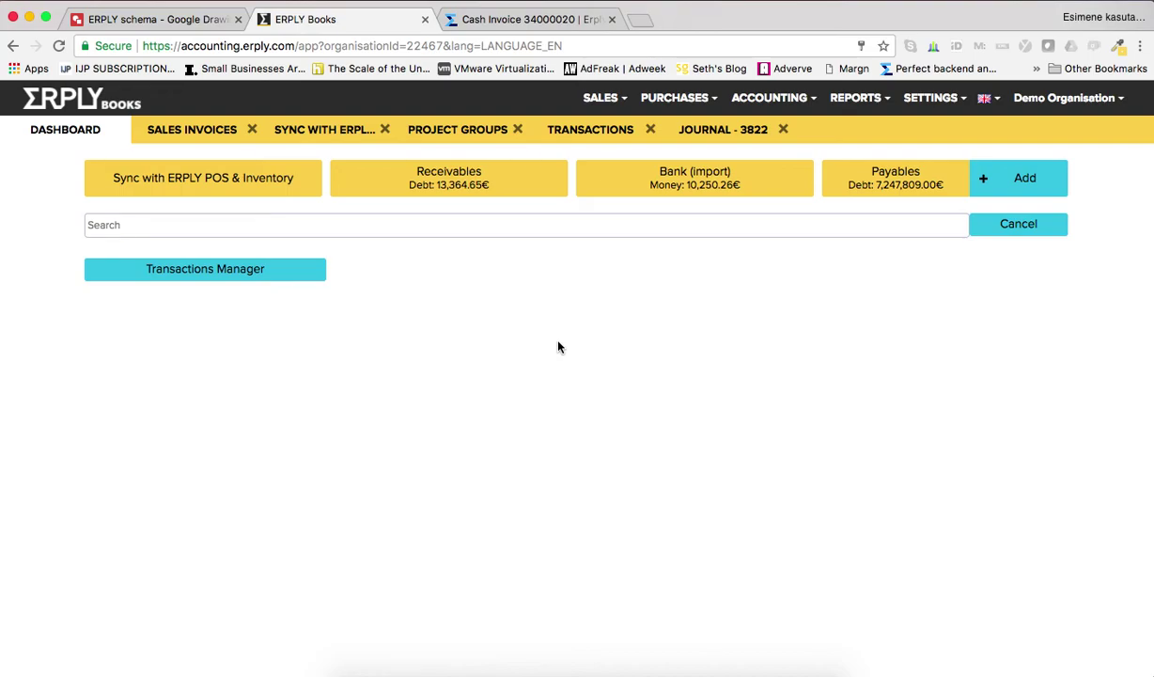
- Switch to the ERPLY schema drawing and point out the ERPLY Books and ERPLY backoffice shapes, leaving nothing selected
click(160, 19)
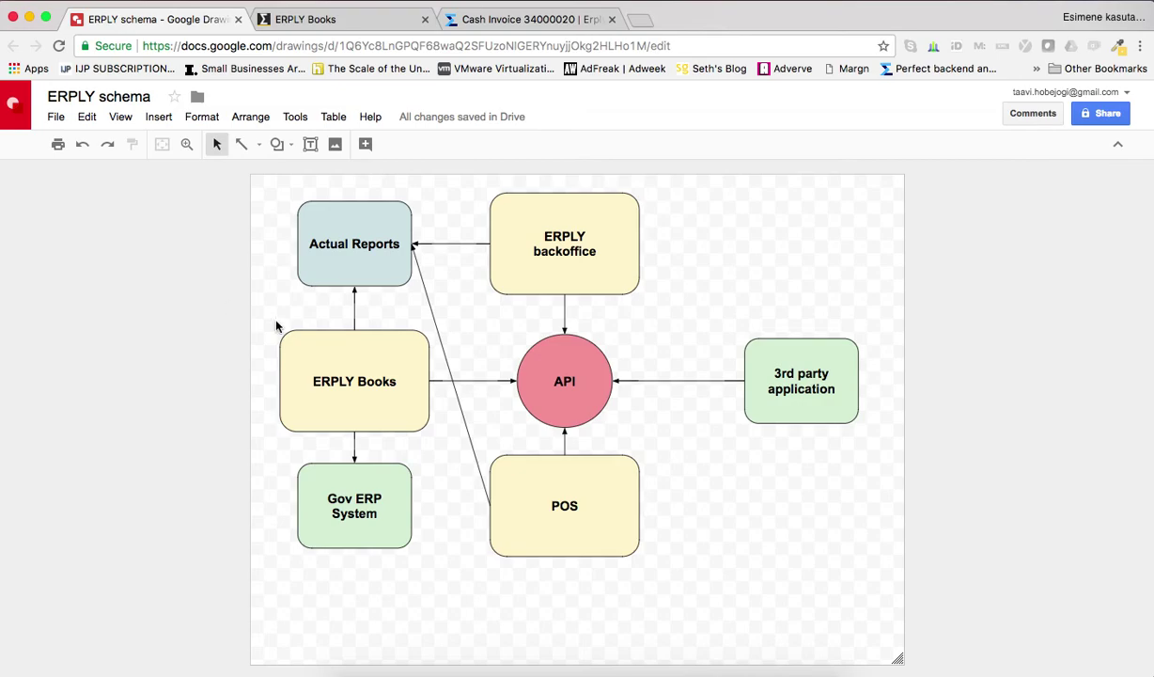
click(319, 342)
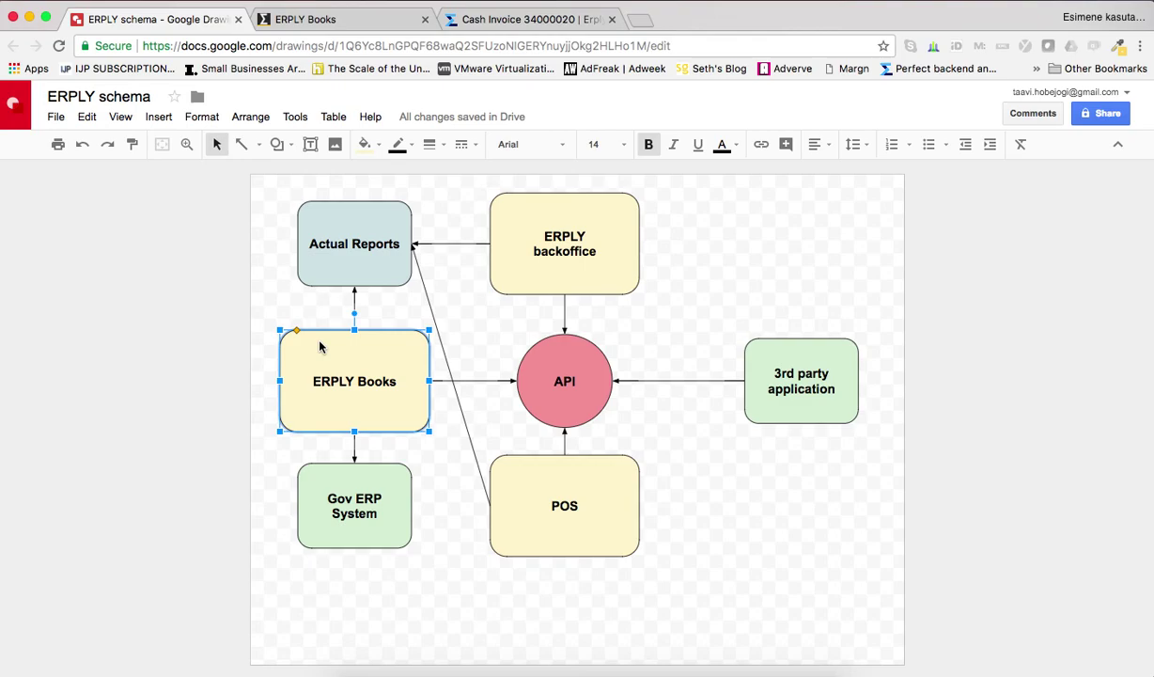
click(513, 284)
click(469, 308)
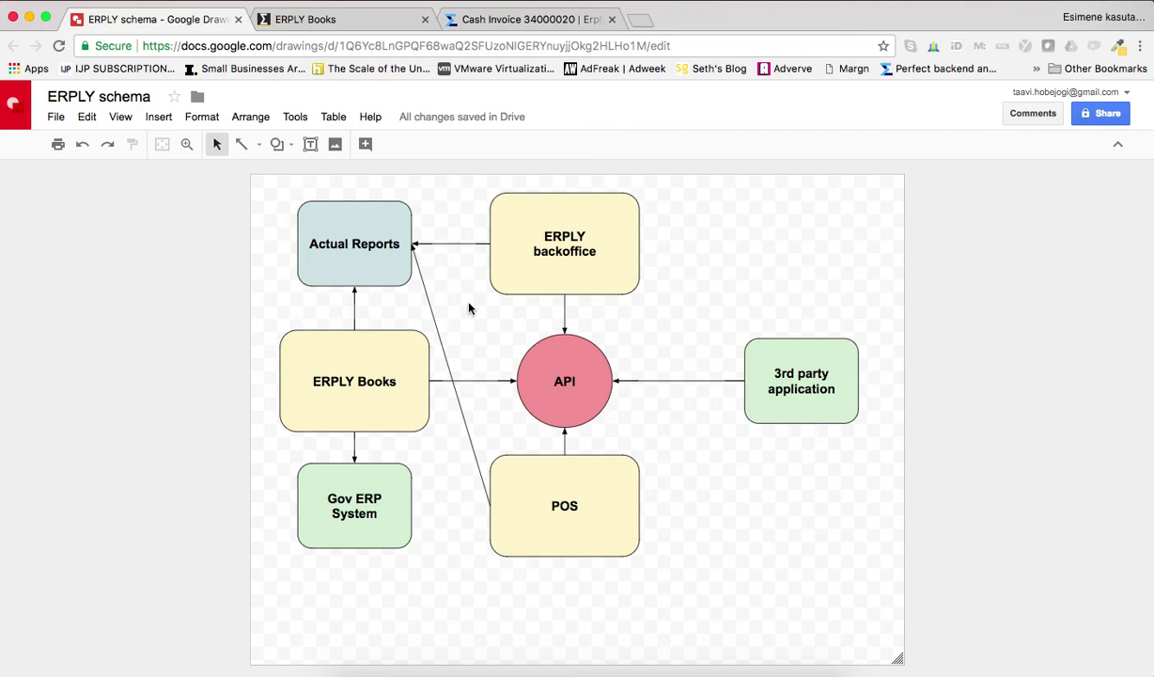
- Switch to the POS window, view the X-report, close it and return to the schema drawing
key(super+grave)
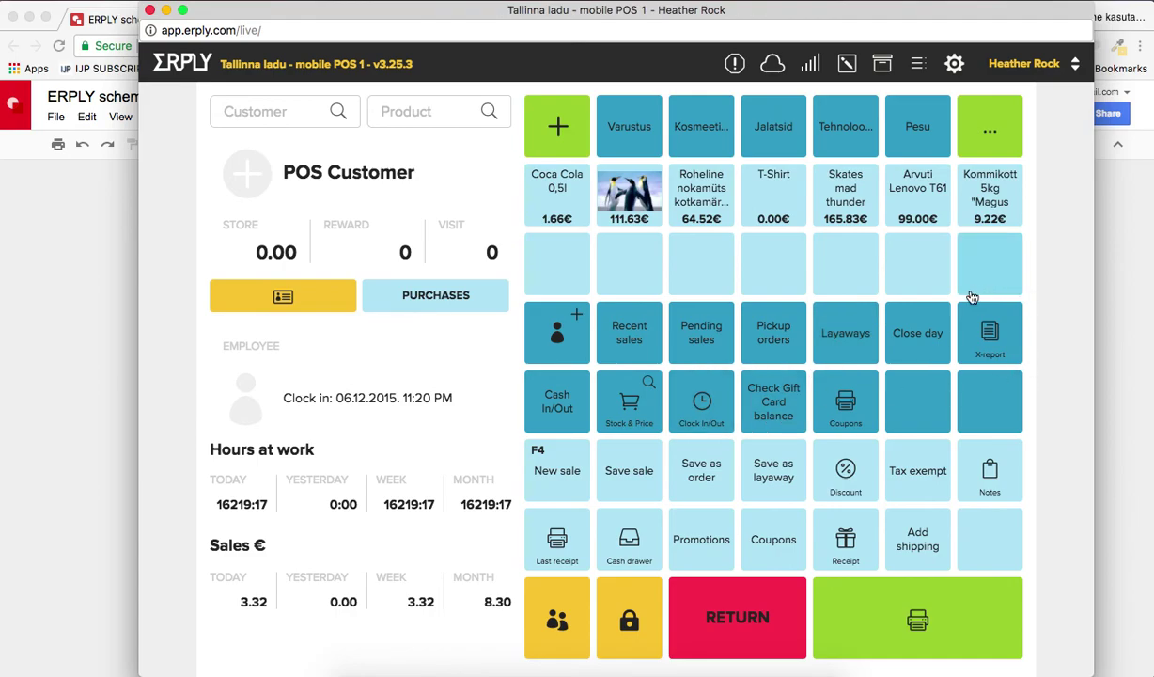
click(982, 352)
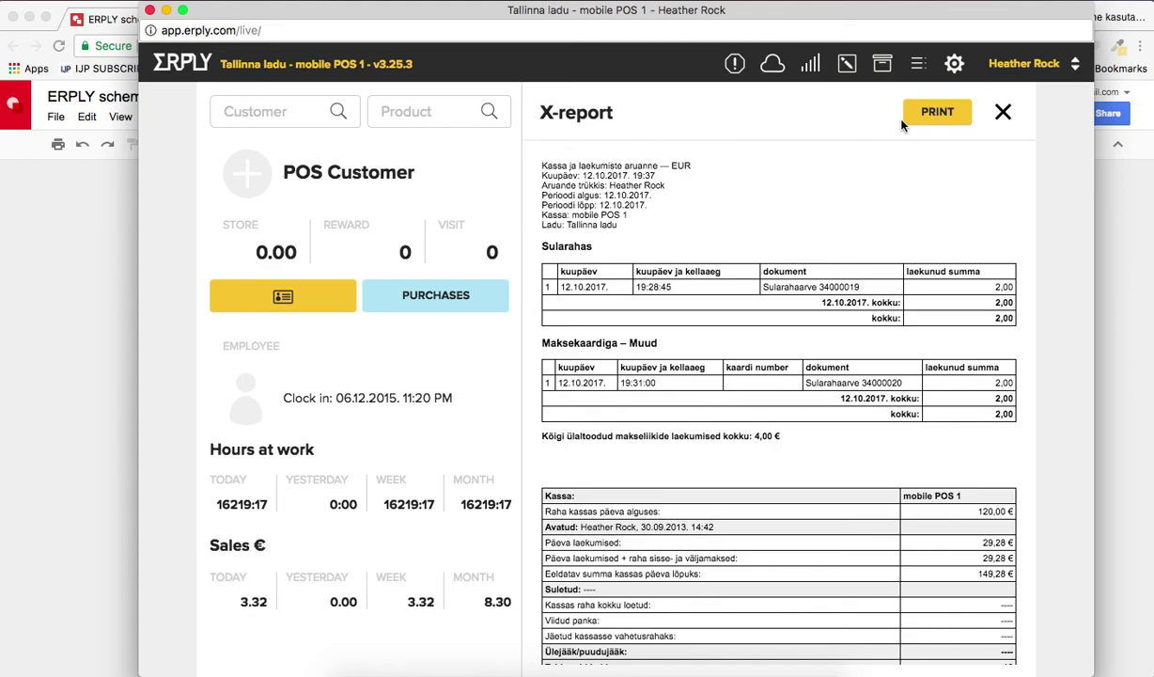
click(1004, 113)
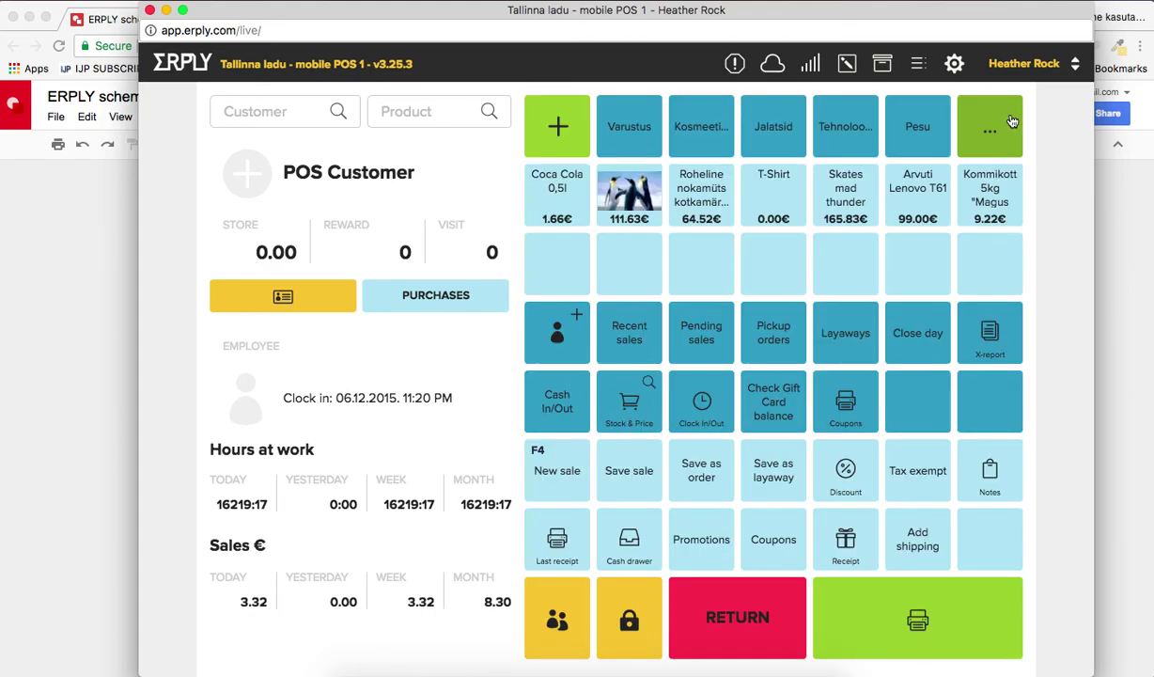
click(98, 356)
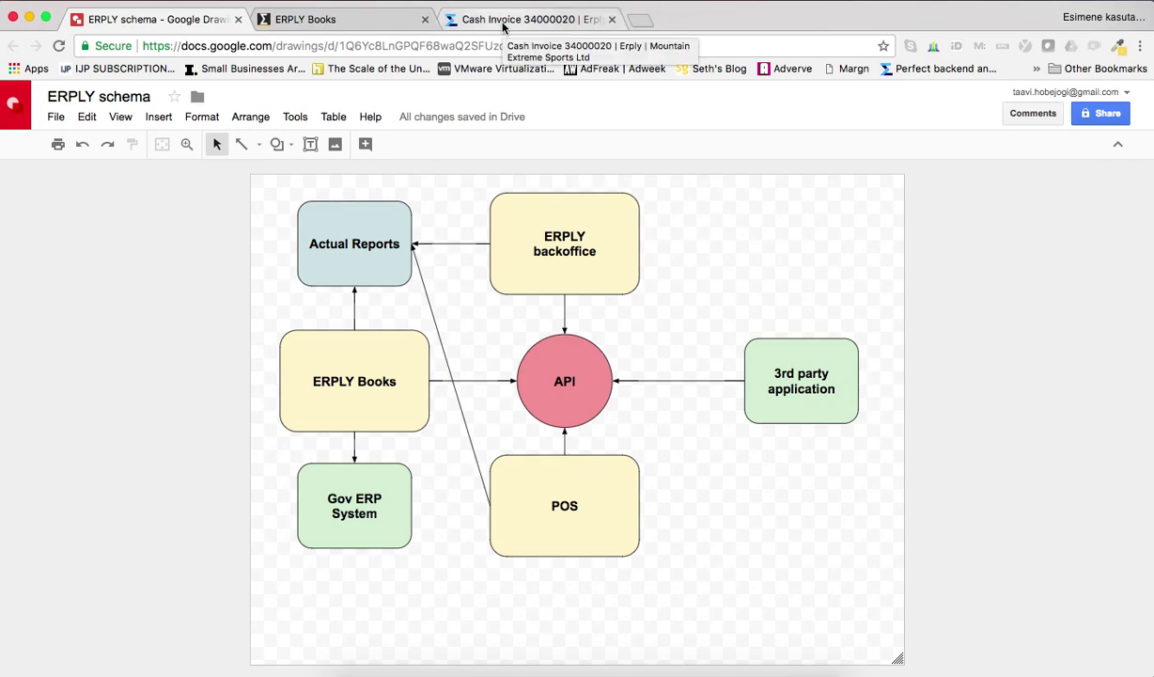
- Switch to ERPLY Books, review the available reports and open the Report Generator
click(366, 26)
click(851, 98)
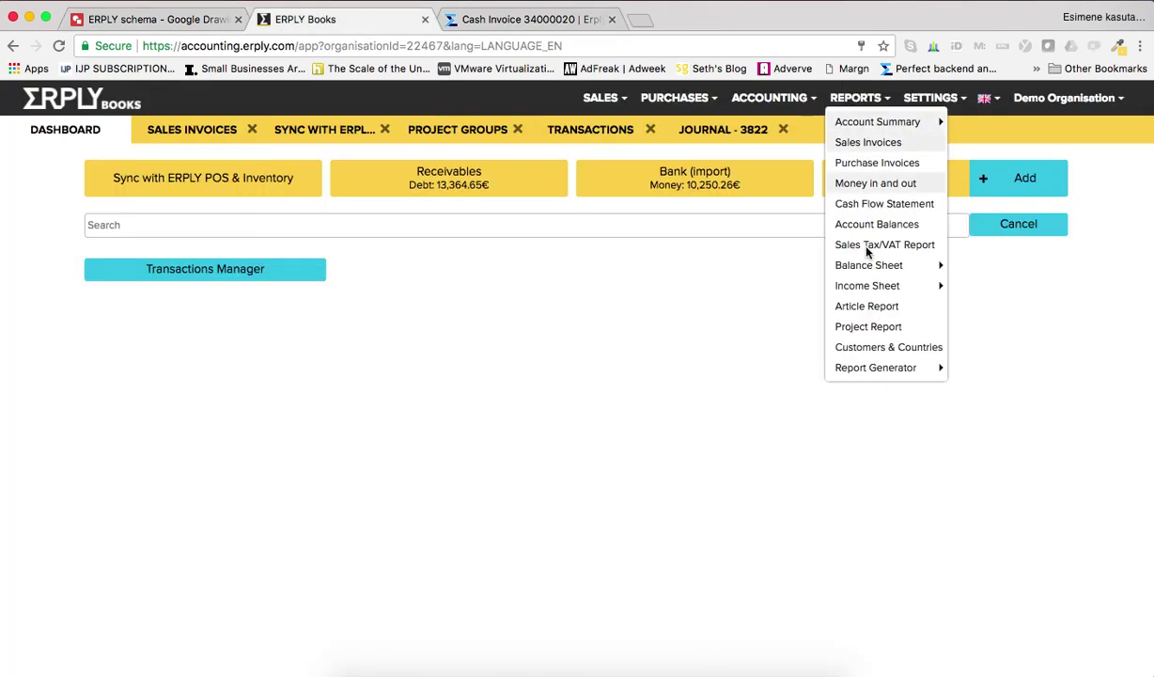
click(864, 366)
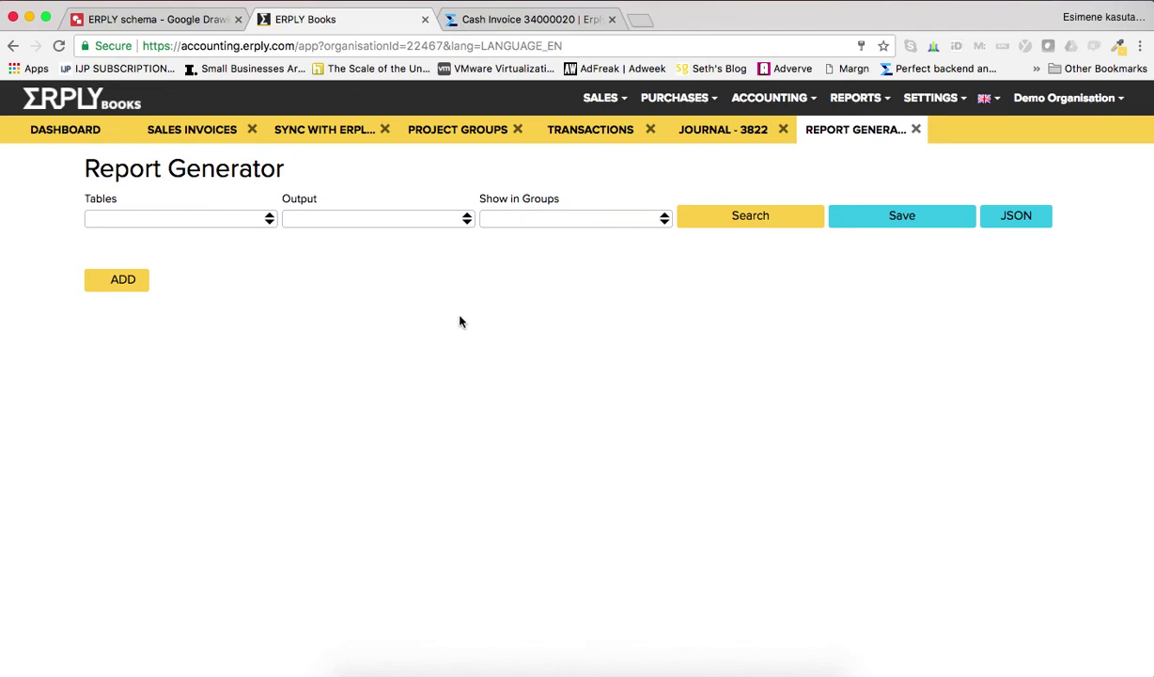
- Switch to the ERPLY back office and bring up its list of available reports
click(493, 18)
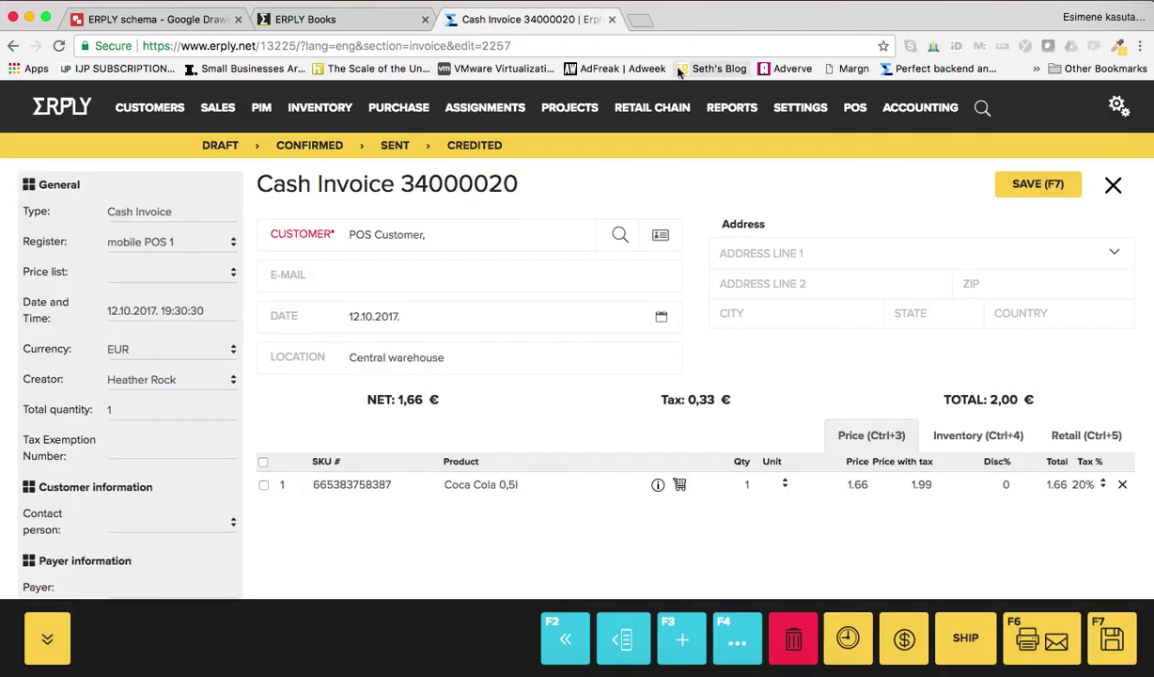
mouse_move(715, 101)
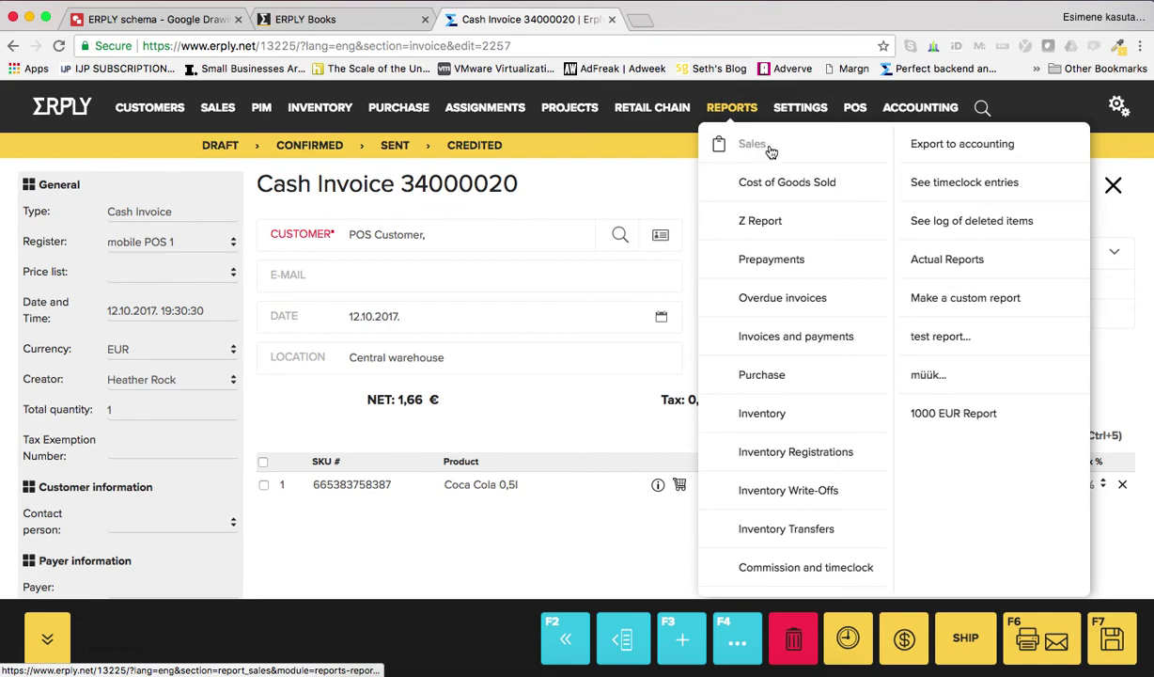